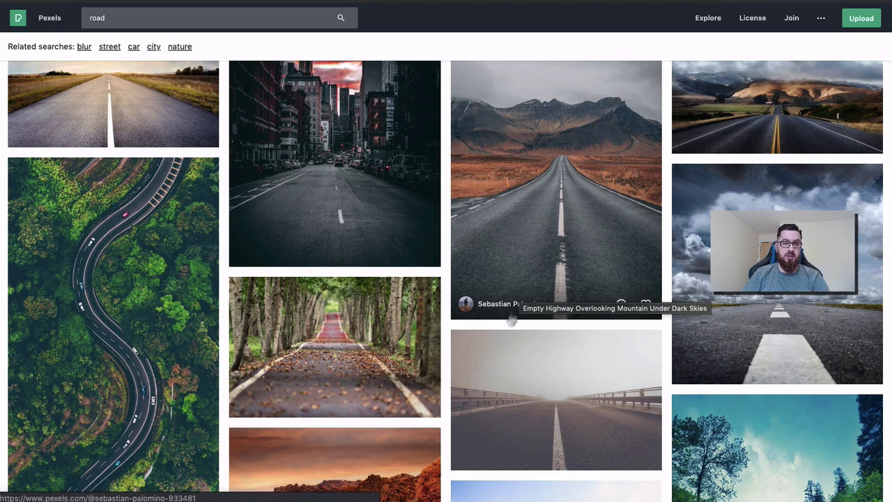
{"action": "scroll", "coordinate": [340, 265], "scroll_direction": "up", "scroll_amount": 1}
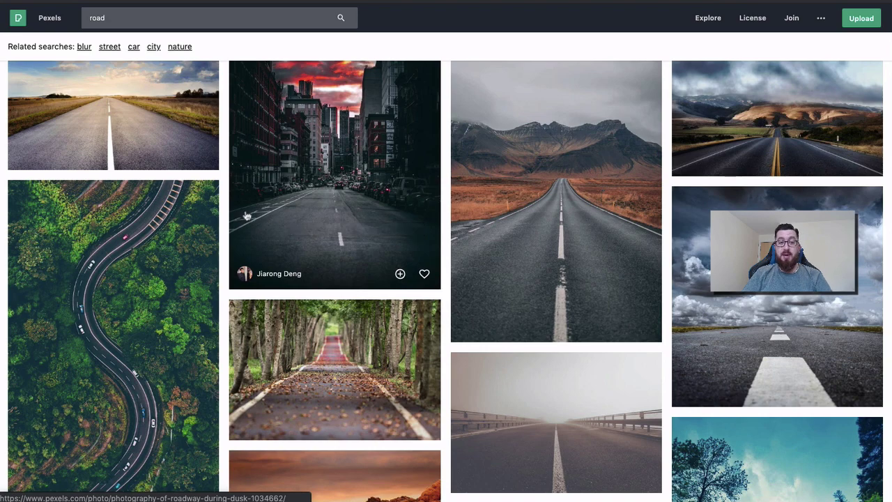
{"action": "scroll", "coordinate": [170, 207], "scroll_direction": "up", "scroll_amount": 2}
{"action": "scroll", "coordinate": [170, 208], "scroll_direction": "down", "scroll_amount": 4}
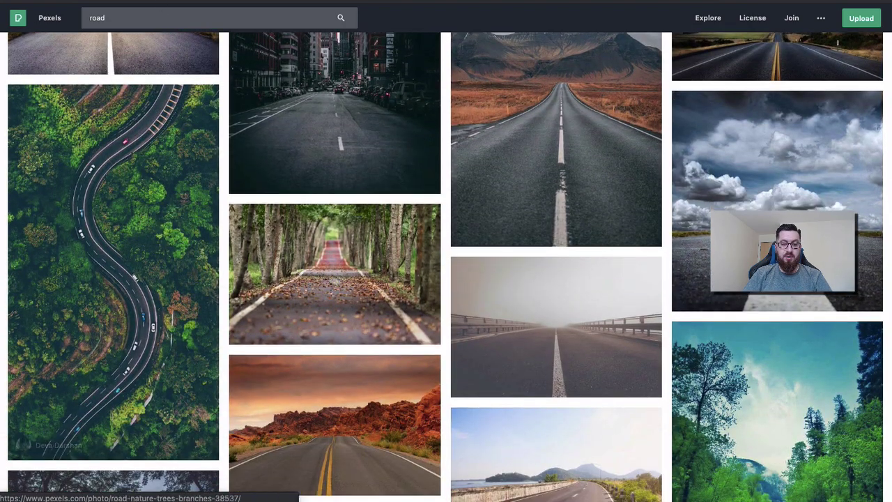
Download the aerial forest-road photo from Pexels at the Small 640 x 1137 size.
{"action": "left_click", "coordinate": [115, 240]}
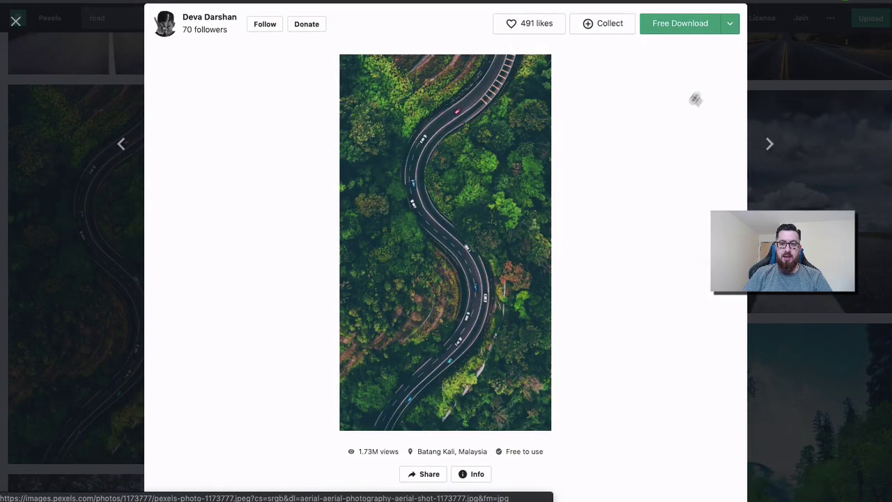
{"action": "left_click", "coordinate": [733, 24]}
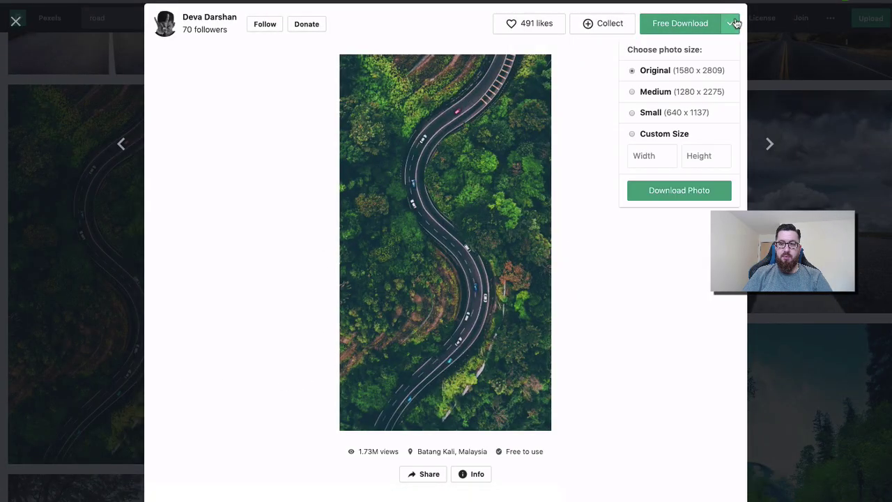
{"action": "left_click", "coordinate": [648, 114]}
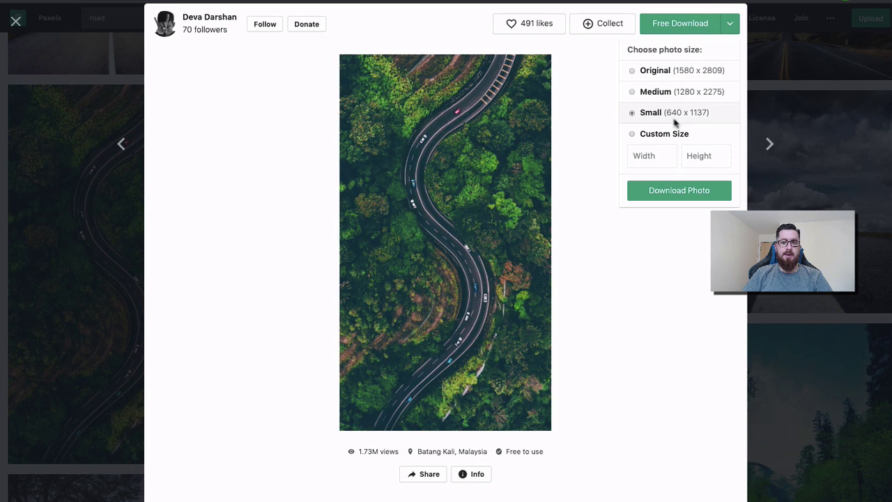
{"action": "left_click", "coordinate": [681, 196]}
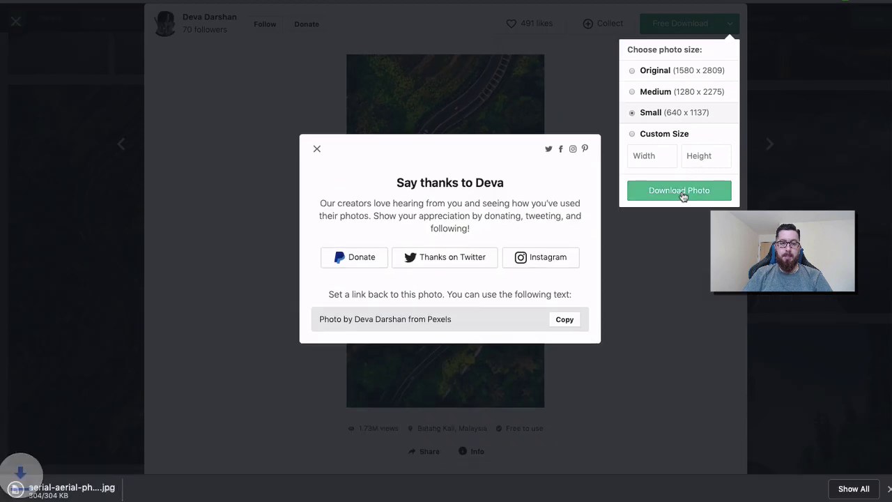
{"action": "left_click", "coordinate": [317, 149]}
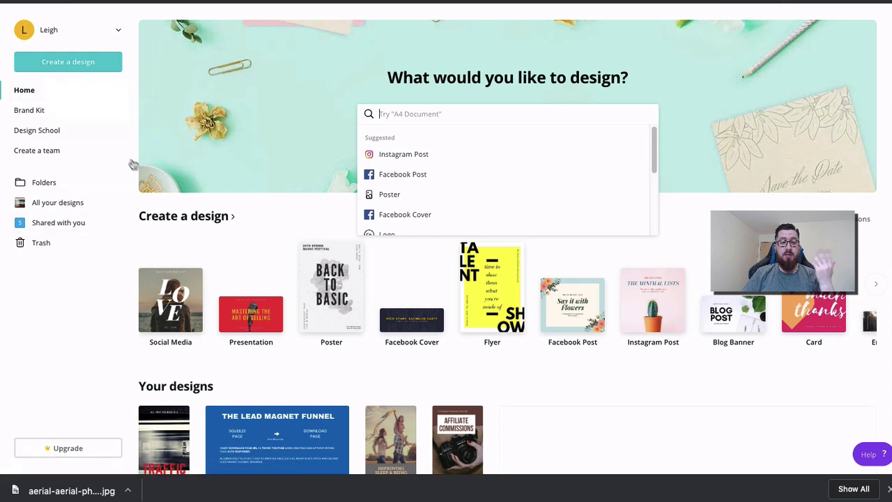
Dismiss the 'What would you like to design?' suggestions on Canva's home page.
{"action": "left_click", "coordinate": [206, 221]}
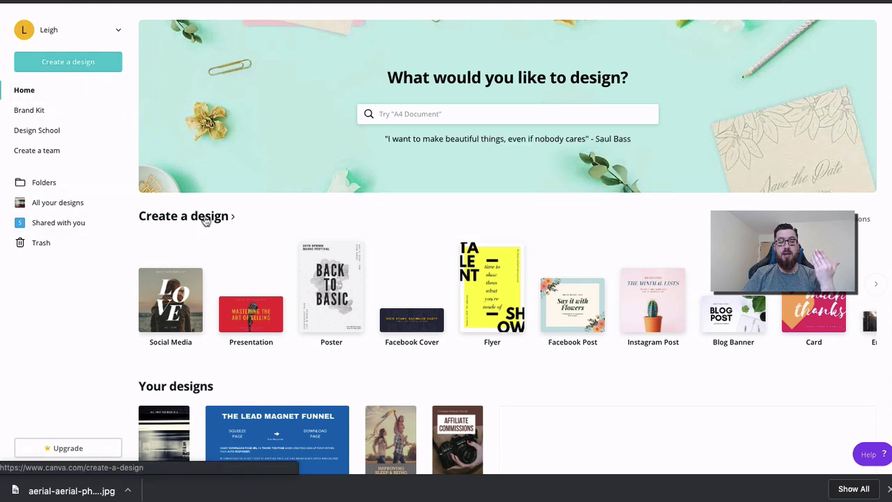
Browse Canva's full design-type catalogue, paging through Social Media and scrolling the categories.
{"action": "left_click", "coordinate": [205, 221]}
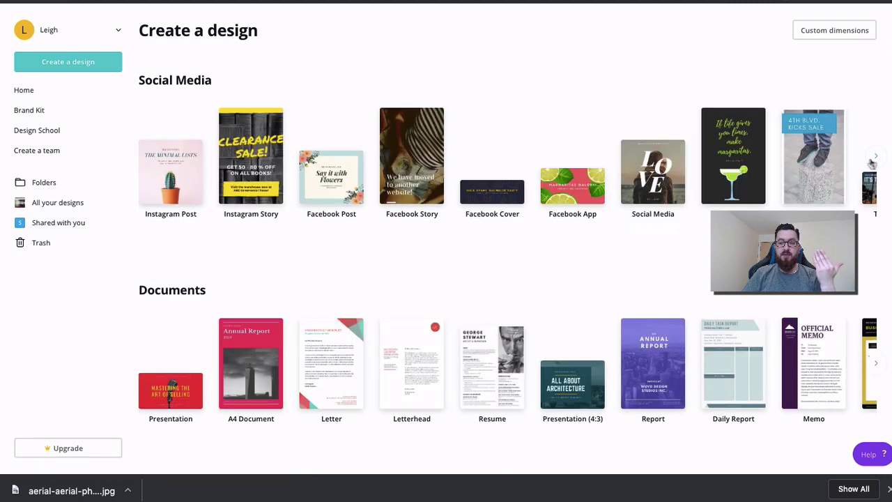
{"action": "left_click", "coordinate": [875, 159]}
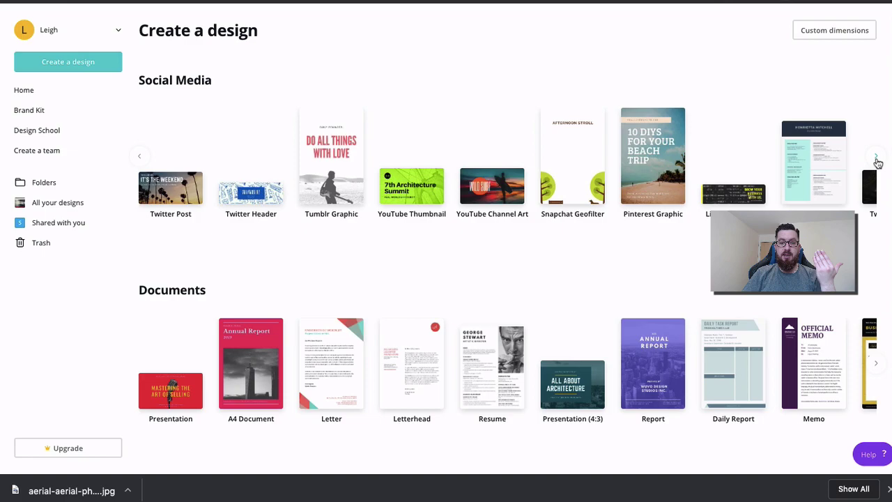
{"action": "left_click", "coordinate": [876, 160]}
{"action": "scroll", "coordinate": [794, 327], "scroll_direction": "down", "scroll_amount": 3}
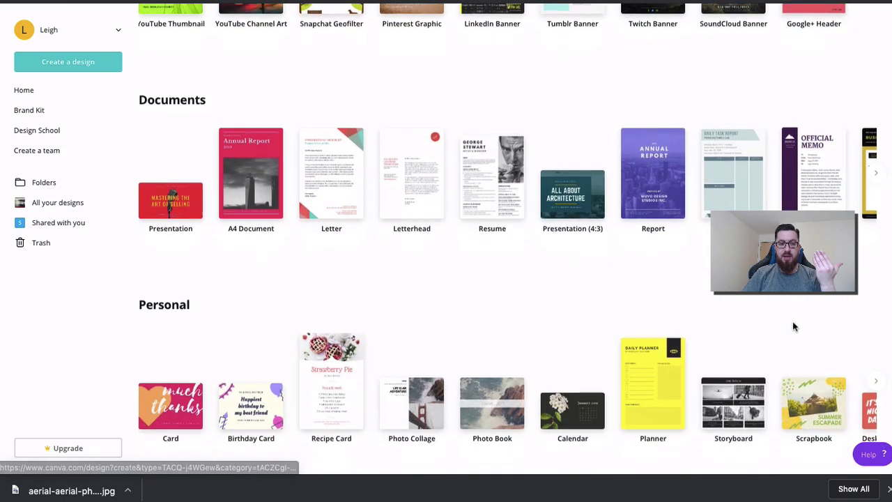
{"action": "scroll", "coordinate": [449, 235], "scroll_direction": "down", "scroll_amount": 6}
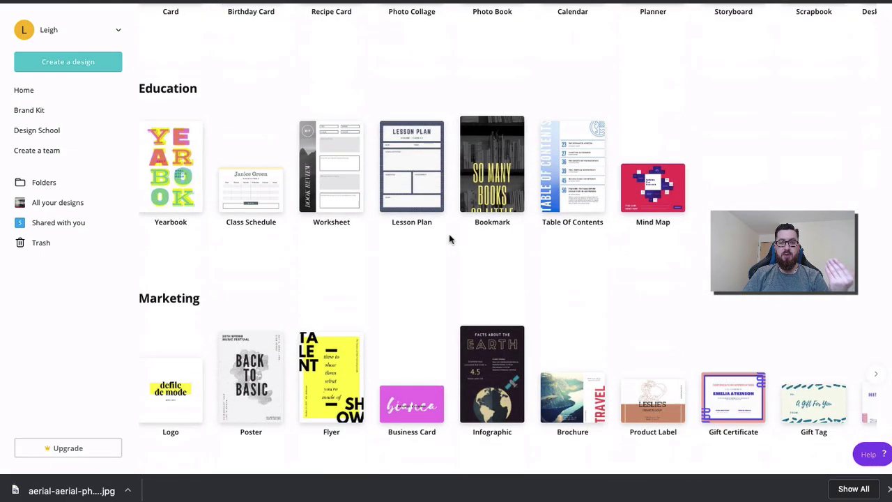
{"action": "scroll", "coordinate": [449, 239], "scroll_direction": "up", "scroll_amount": 5}
{"action": "scroll", "coordinate": [444, 265], "scroll_direction": "down", "scroll_amount": 8}
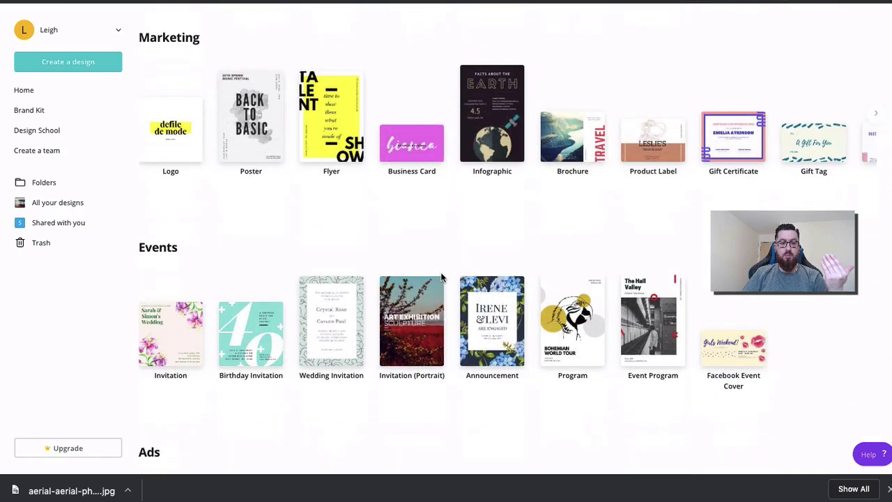
{"action": "scroll", "coordinate": [440, 278], "scroll_direction": "down", "scroll_amount": 3}
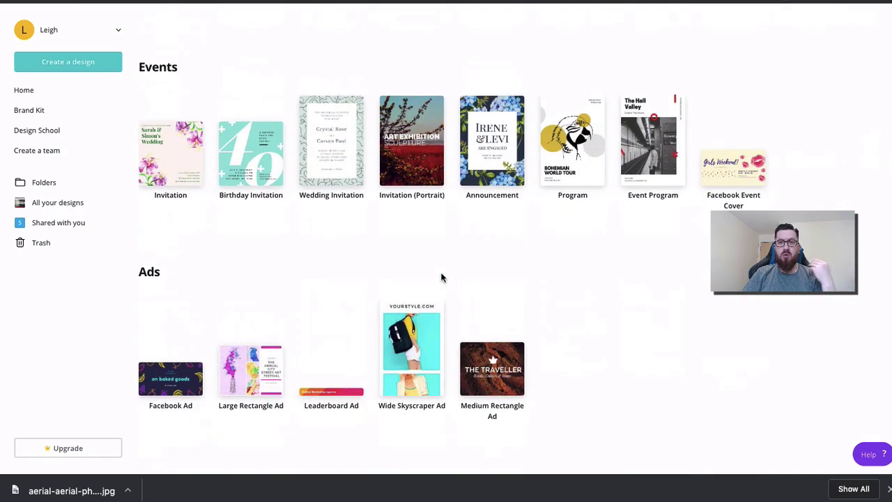
{"action": "scroll", "coordinate": [441, 278], "scroll_direction": "up", "scroll_amount": 8}
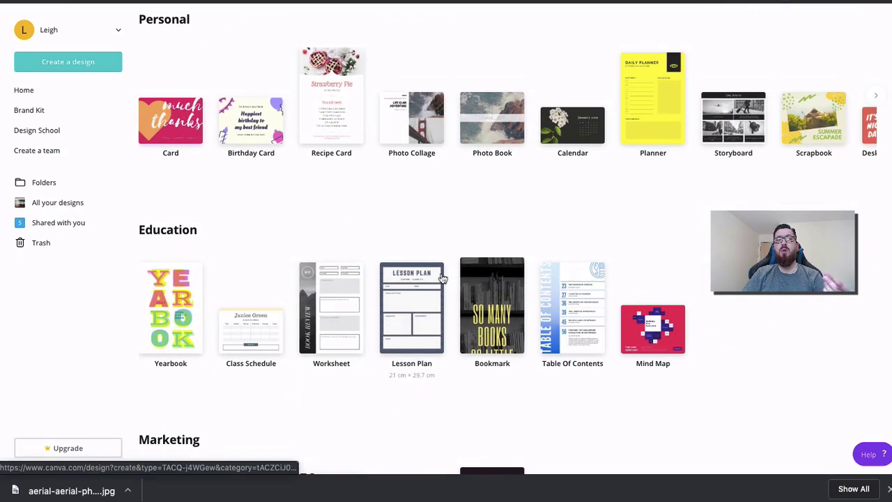
{"action": "scroll", "coordinate": [440, 278], "scroll_direction": "up", "scroll_amount": 3}
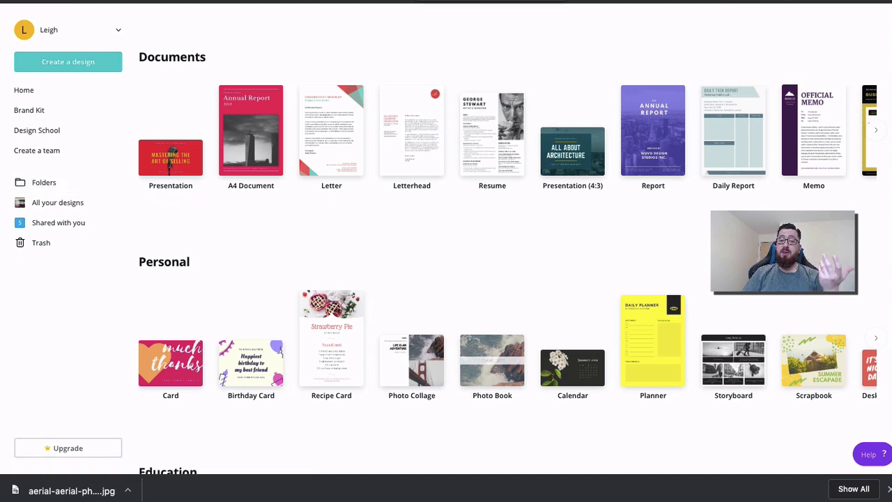
{"action": "key", "text": "ctrl+Tab"}
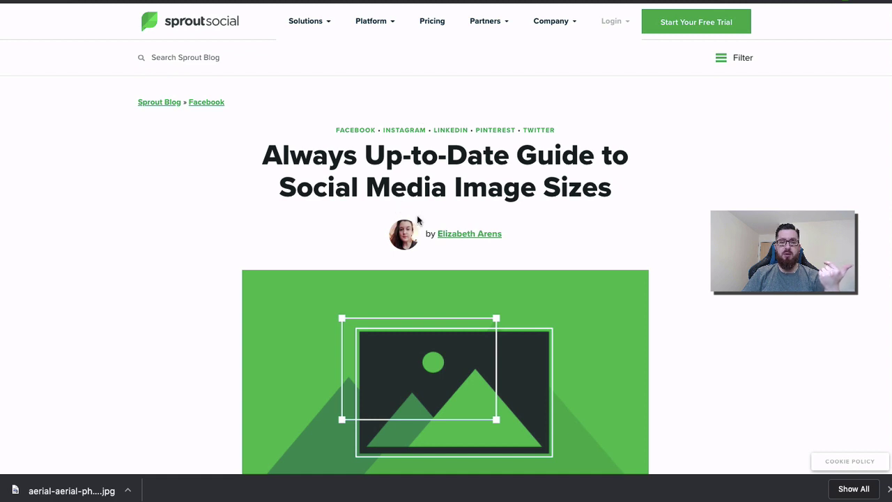
Scroll the Sprout Social guide down to the Facebook Cover Photo size, 820 x 312.
{"action": "scroll", "coordinate": [416, 215], "scroll_direction": "down", "scroll_amount": 3}
{"action": "scroll", "coordinate": [417, 215], "scroll_direction": "up", "scroll_amount": 2}
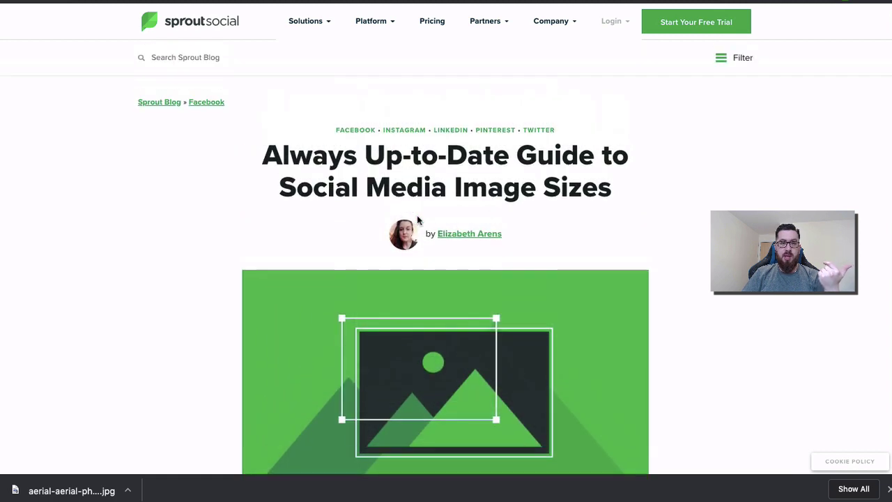
{"action": "scroll", "coordinate": [417, 214], "scroll_direction": "down", "scroll_amount": 3}
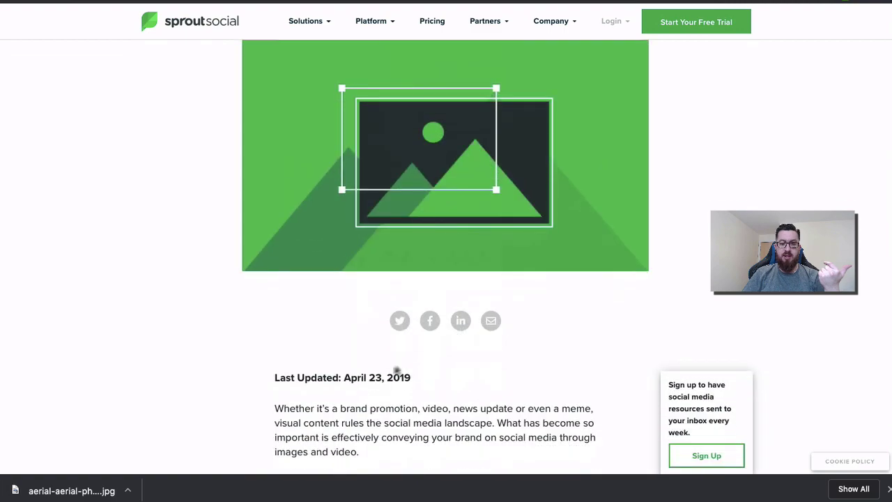
{"action": "scroll", "coordinate": [391, 377], "scroll_direction": "down", "scroll_amount": 10}
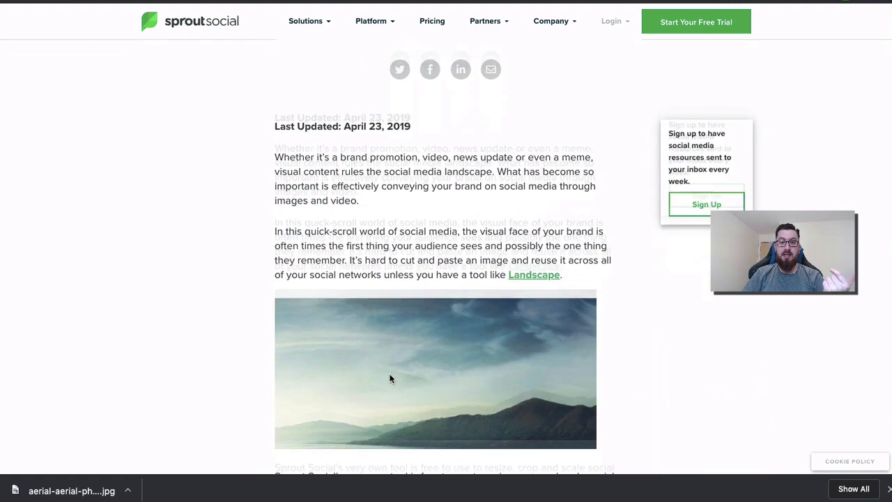
{"action": "scroll", "coordinate": [390, 377], "scroll_direction": "down", "scroll_amount": 6}
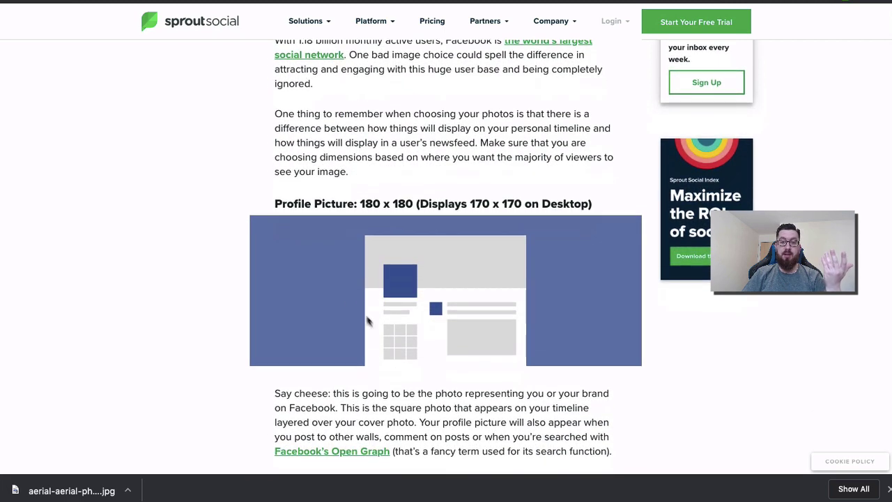
{"action": "scroll", "coordinate": [430, 214], "scroll_direction": "down", "scroll_amount": 9}
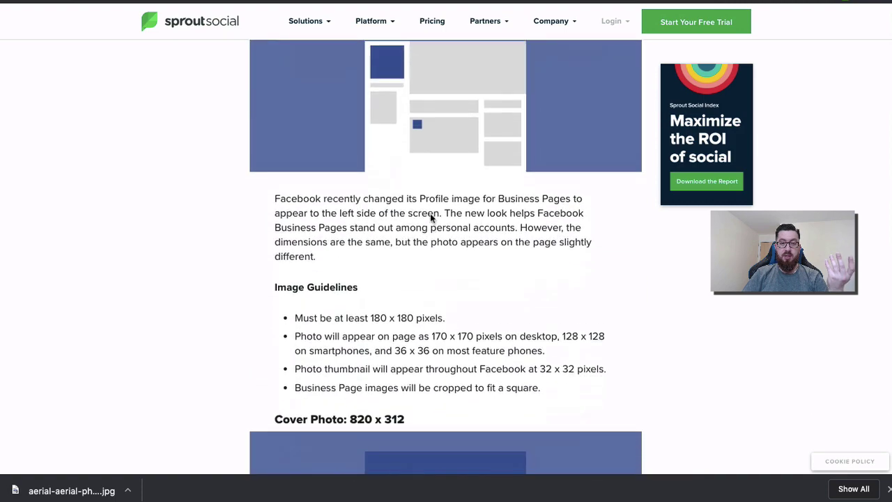
{"action": "scroll", "coordinate": [430, 213], "scroll_direction": "up", "scroll_amount": 2}
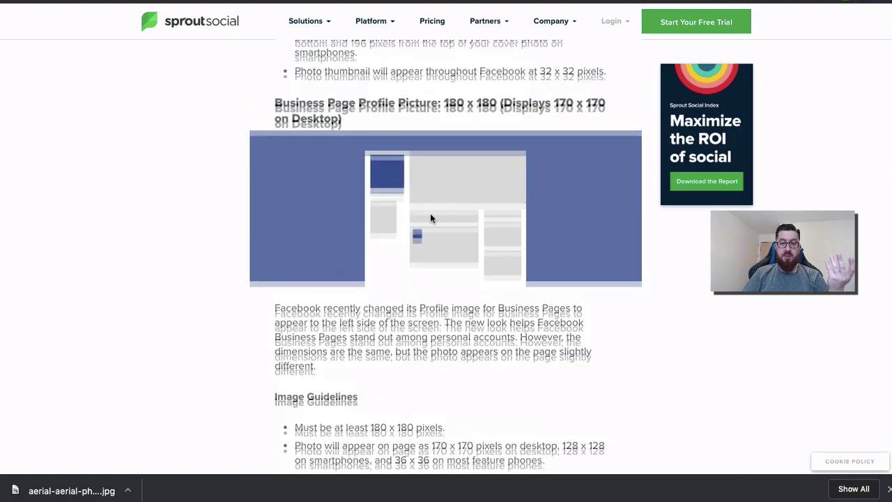
{"action": "scroll", "coordinate": [430, 218], "scroll_direction": "down", "scroll_amount": 10}
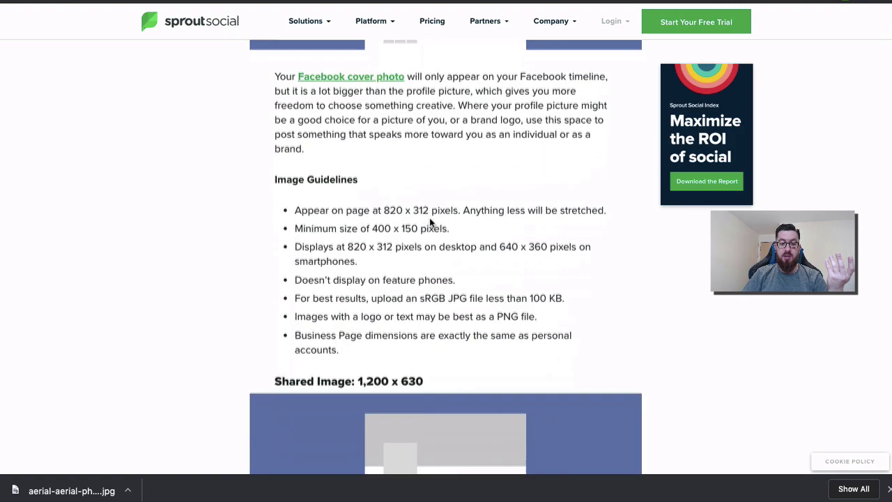
{"action": "scroll", "coordinate": [430, 221], "scroll_direction": "down", "scroll_amount": 7}
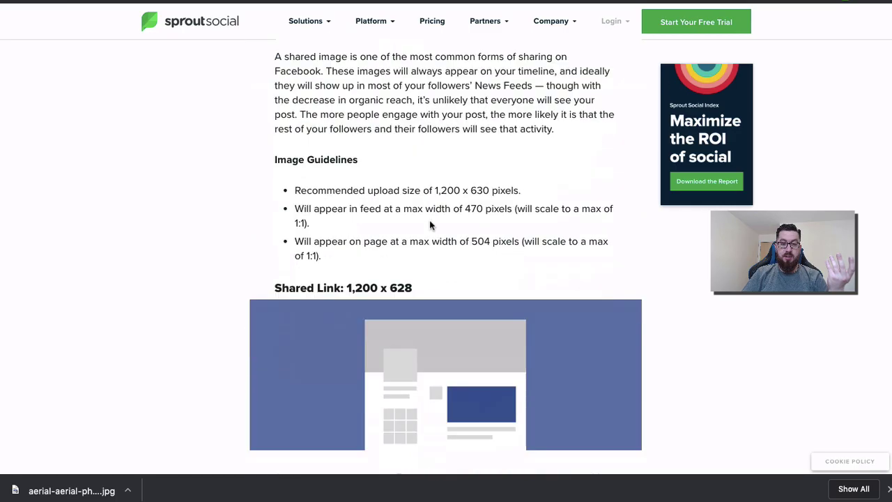
{"action": "scroll", "coordinate": [430, 225], "scroll_direction": "down", "scroll_amount": 10}
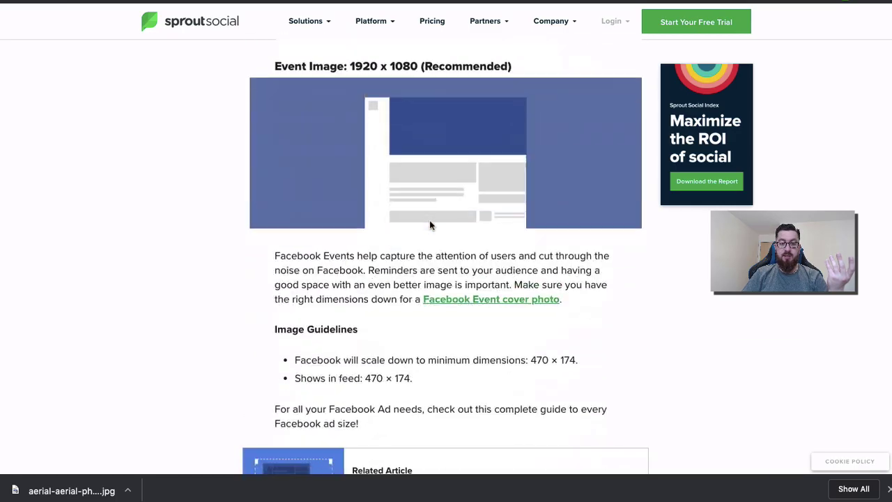
{"action": "scroll", "coordinate": [430, 225], "scroll_direction": "down", "scroll_amount": 15}
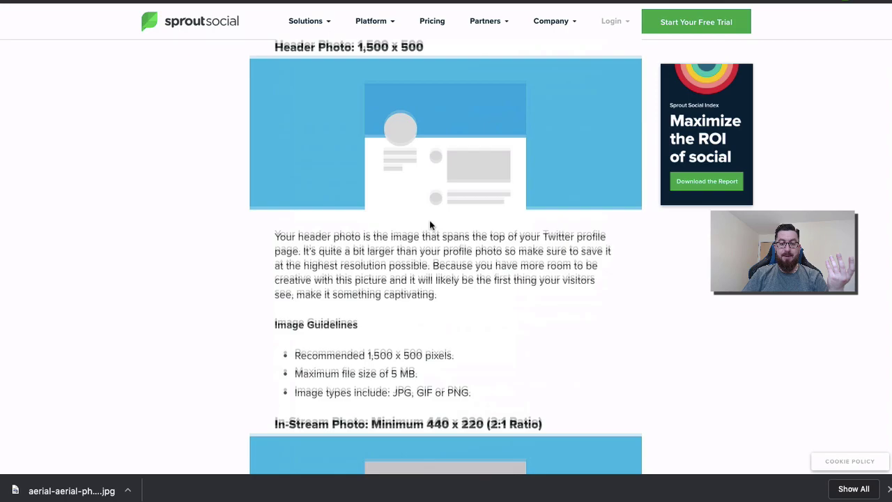
{"action": "scroll", "coordinate": [430, 224], "scroll_direction": "down", "scroll_amount": 15}
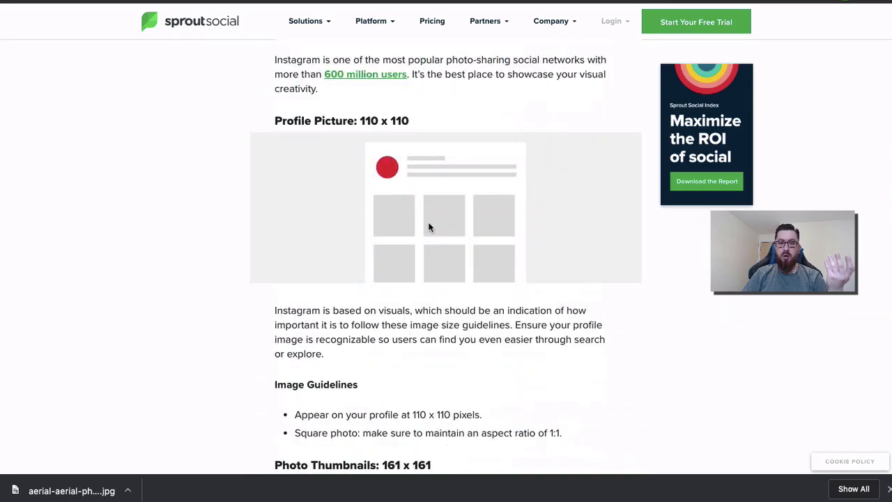
{"action": "scroll", "coordinate": [428, 222], "scroll_direction": "up", "scroll_amount": 20}
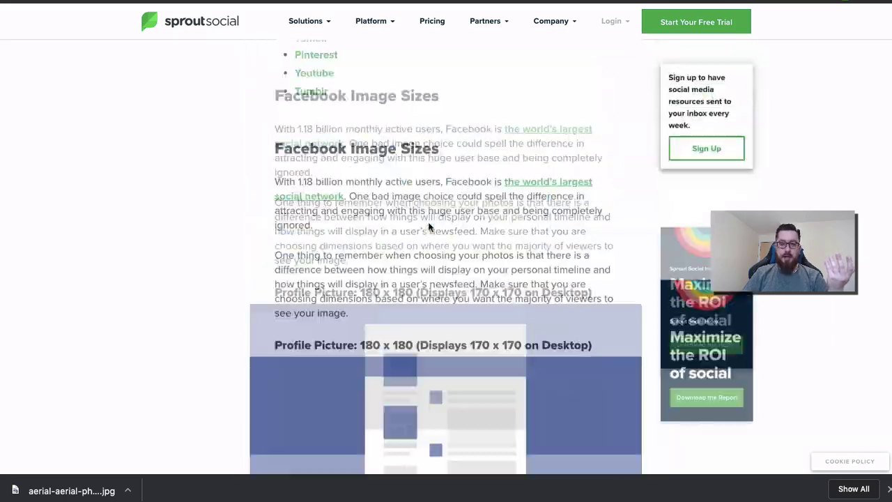
{"action": "scroll", "coordinate": [428, 225], "scroll_direction": "up", "scroll_amount": 8}
{"action": "scroll", "coordinate": [428, 225], "scroll_direction": "down", "scroll_amount": 8}
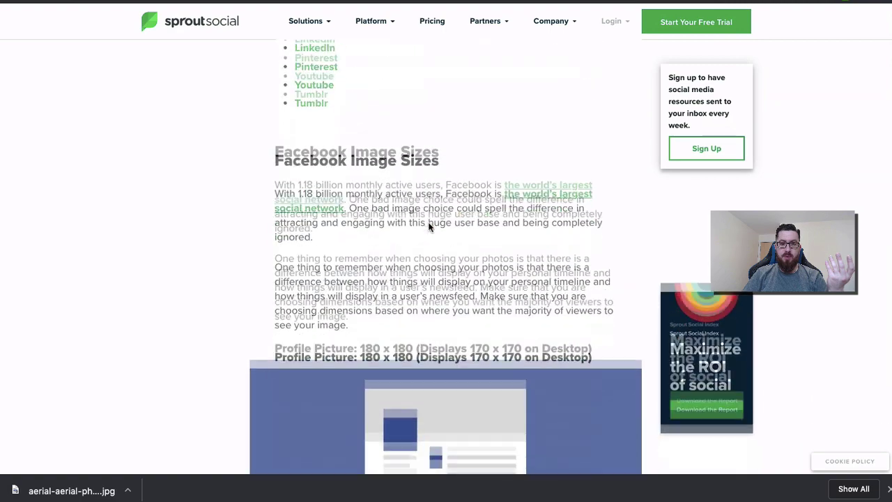
{"action": "scroll", "coordinate": [429, 226], "scroll_direction": "down", "scroll_amount": 13}
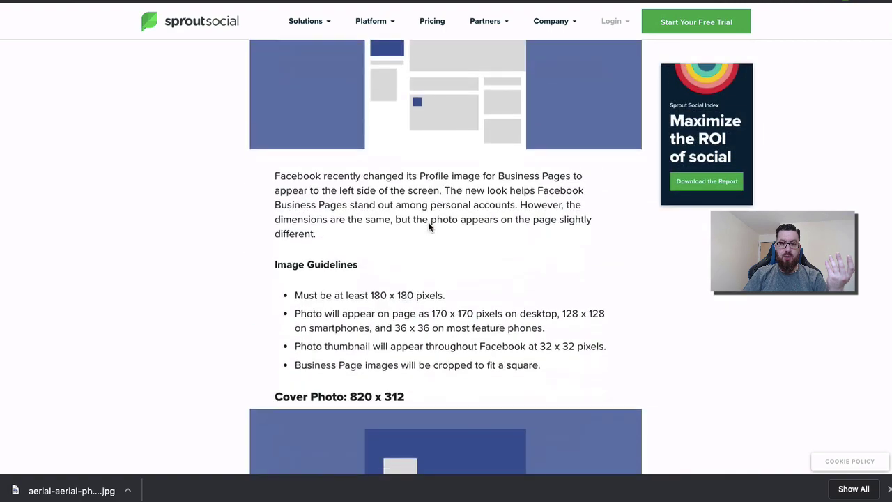
{"action": "scroll", "coordinate": [430, 226], "scroll_direction": "down", "scroll_amount": 5}
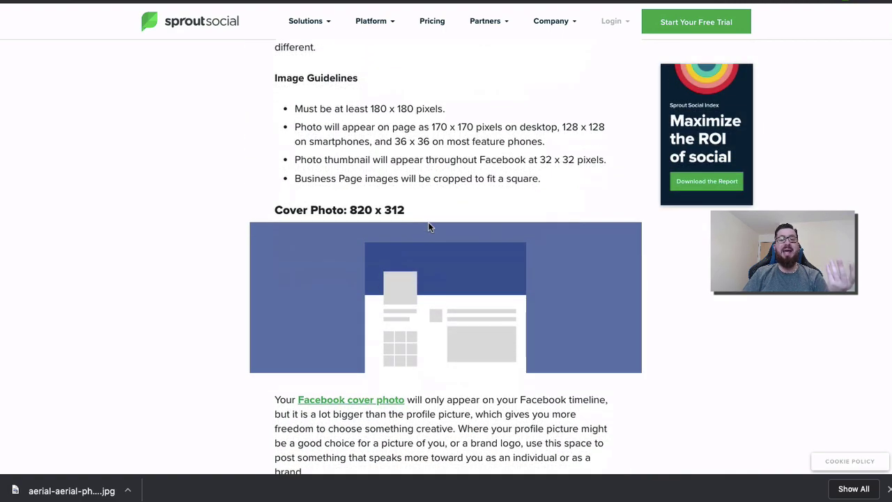
{"action": "left_click", "coordinate": [113, 11]}
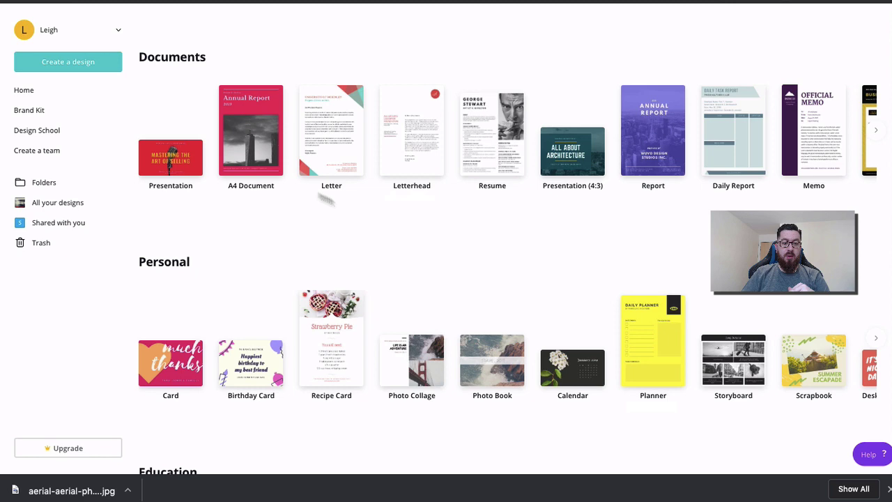
Create a blank custom Canva design 820 px wide by 312 px high.
{"action": "scroll", "coordinate": [526, 193], "scroll_direction": "up", "scroll_amount": 3}
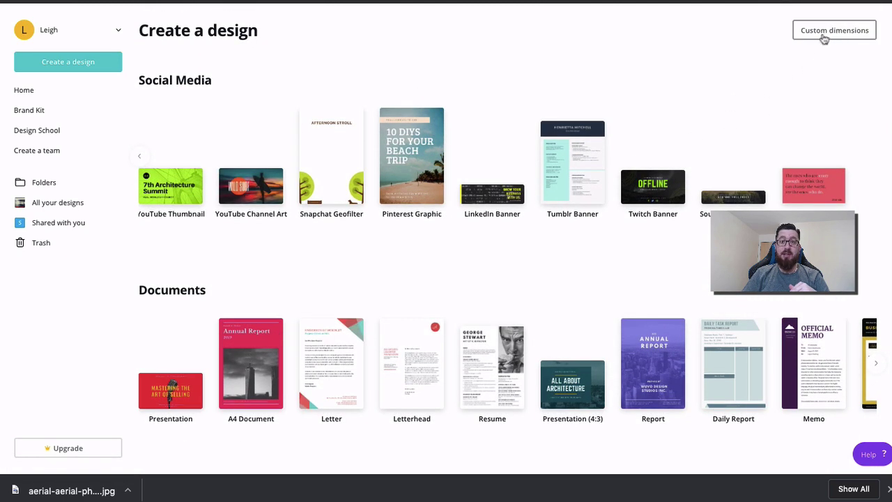
{"action": "left_click", "coordinate": [837, 38]}
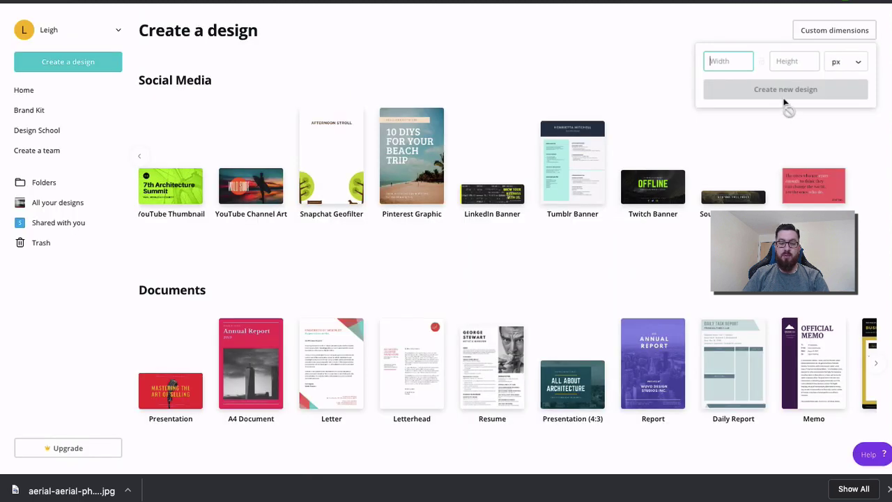
{"action": "type", "text": "820"}
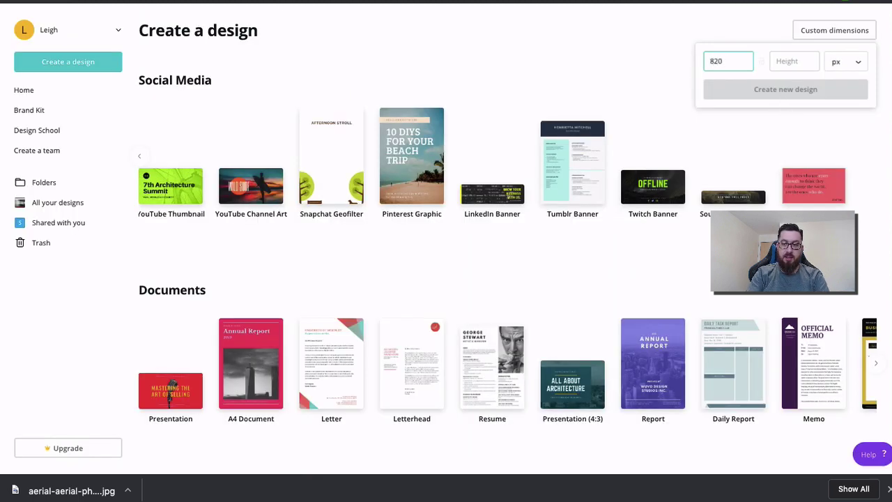
{"action": "left_click", "coordinate": [793, 61]}
{"action": "type", "text": "312"}
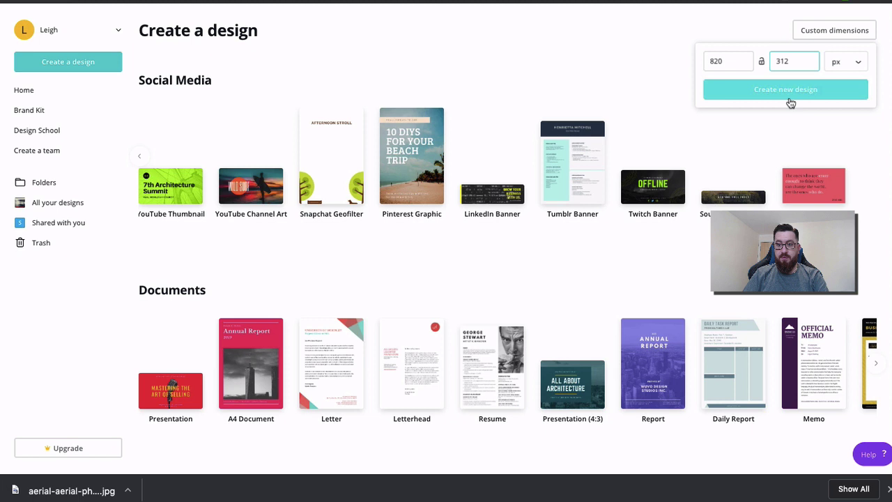
{"action": "left_click", "coordinate": [802, 96]}
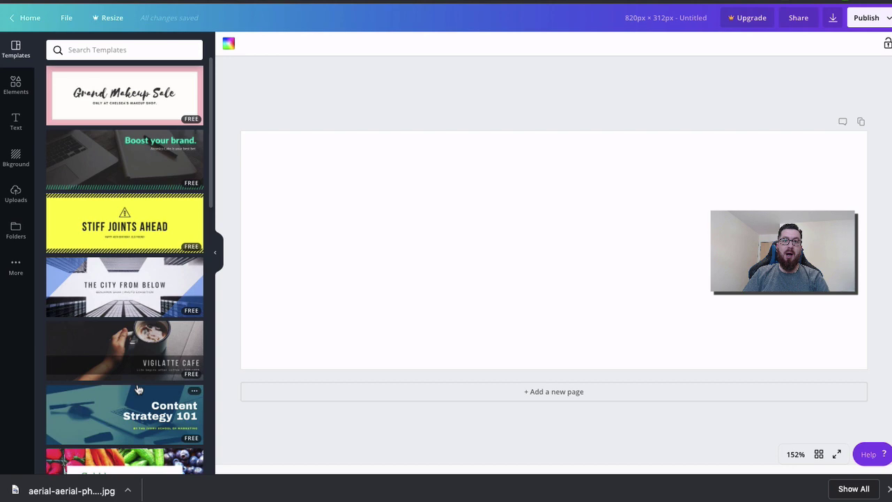
{"action": "scroll", "coordinate": [154, 345], "scroll_direction": "down", "scroll_amount": 3}
{"action": "scroll", "coordinate": [115, 120], "scroll_direction": "up", "scroll_amount": 1}
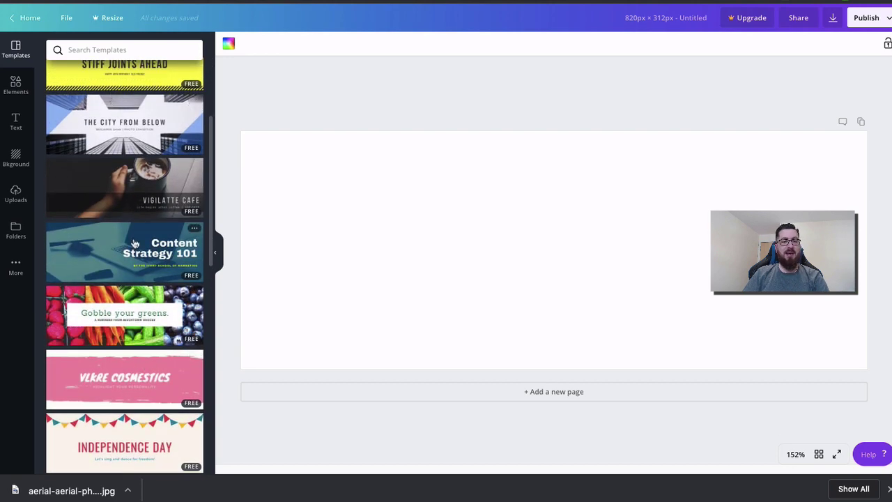
{"action": "scroll", "coordinate": [132, 265], "scroll_direction": "down", "scroll_amount": 4}
{"action": "scroll", "coordinate": [135, 261], "scroll_direction": "down", "scroll_amount": 9}
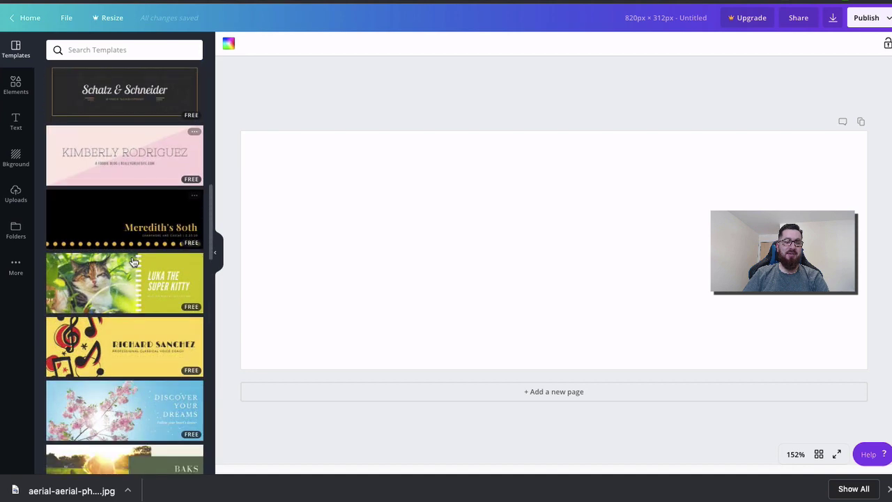
{"action": "scroll", "coordinate": [132, 263], "scroll_direction": "up", "scroll_amount": 4}
{"action": "scroll", "coordinate": [132, 262], "scroll_direction": "up", "scroll_amount": 10}
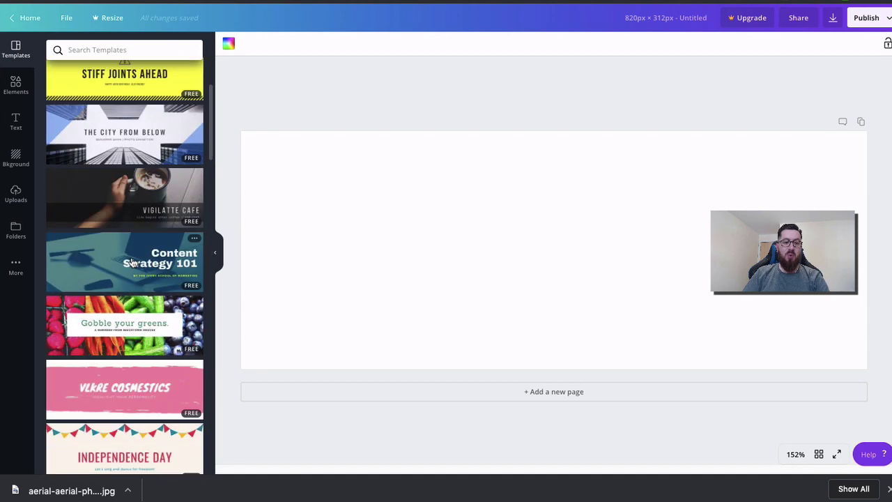
{"action": "scroll", "coordinate": [125, 265], "scroll_direction": "down", "scroll_amount": 1}
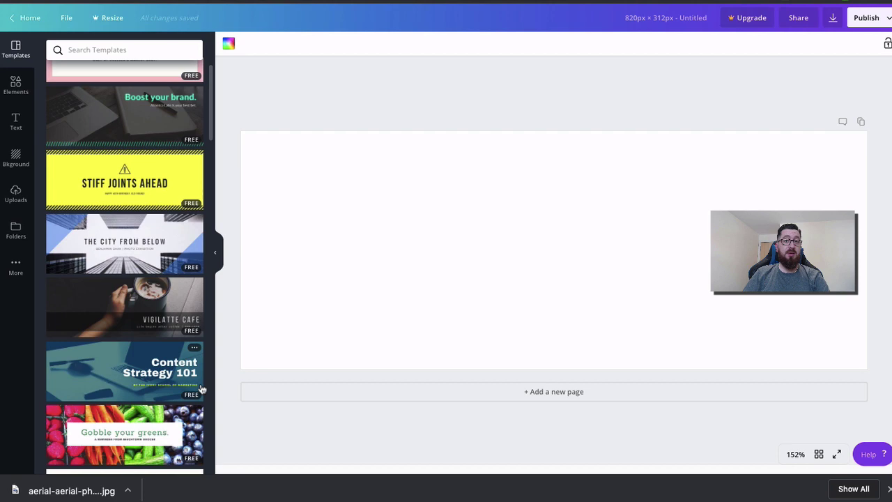
{"action": "left_click_drag", "start_coordinate": [112, 378], "coordinate": [101, 356]}
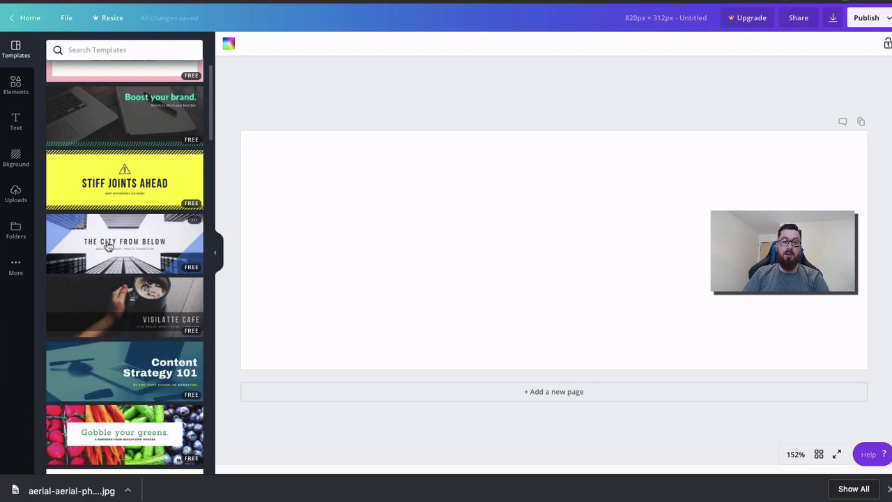
Upload aerial-aerial-photography-aerial-shot-1173777.jpg from Downloads into Canva's Uploads.
{"action": "left_click", "coordinate": [16, 198]}
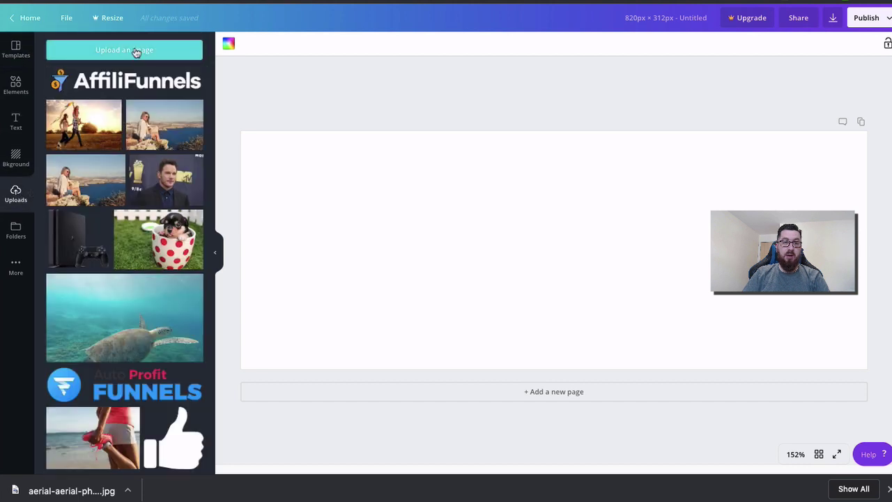
{"action": "left_click", "coordinate": [145, 56]}
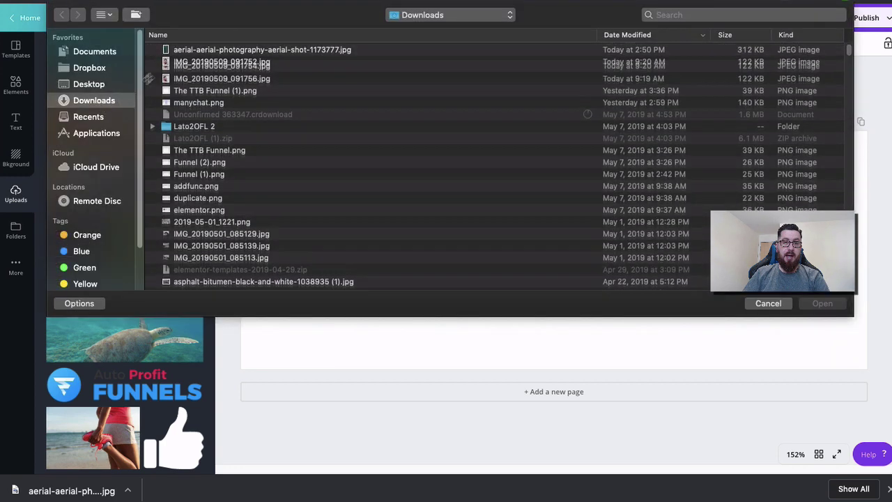
{"action": "left_click", "coordinate": [212, 51]}
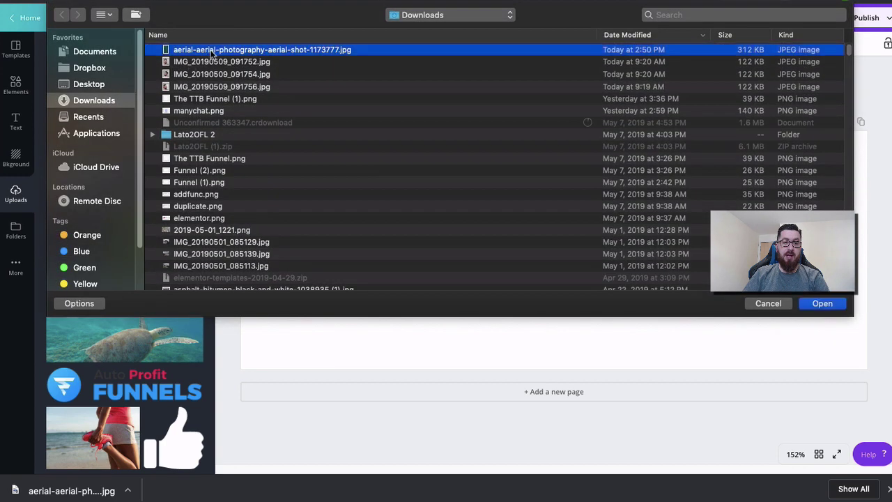
{"action": "left_click", "coordinate": [822, 304]}
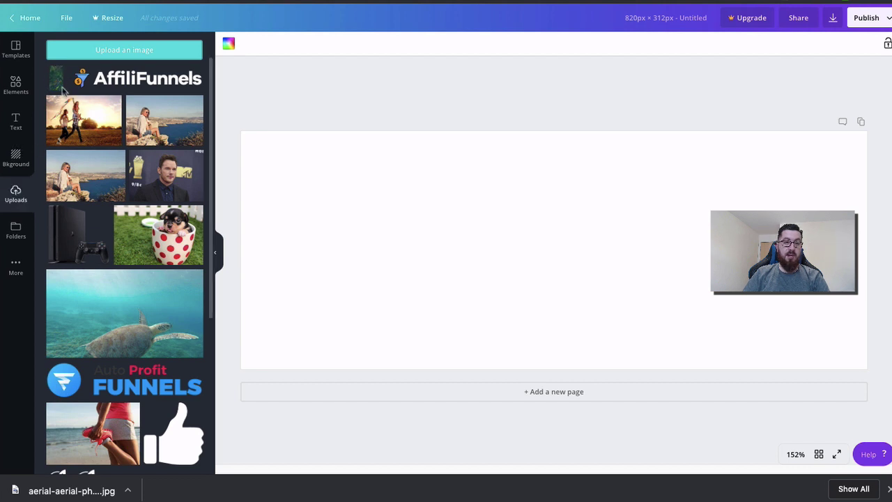
Drag the aerial road photo onto the cover and roughly size and position it.
{"action": "left_click_drag", "start_coordinate": [58, 85], "coordinate": [489, 221]}
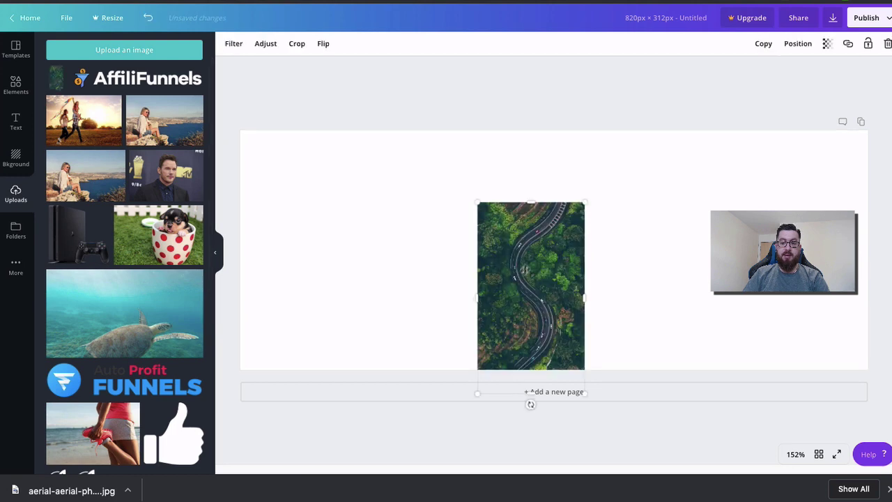
{"action": "left_click_drag", "start_coordinate": [521, 278], "coordinate": [481, 224]}
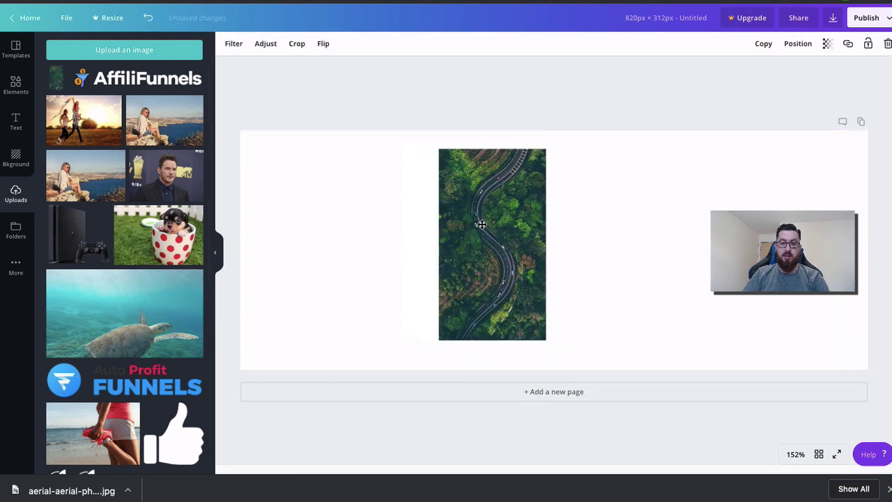
{"action": "left_click_drag", "start_coordinate": [491, 262], "coordinate": [488, 322]}
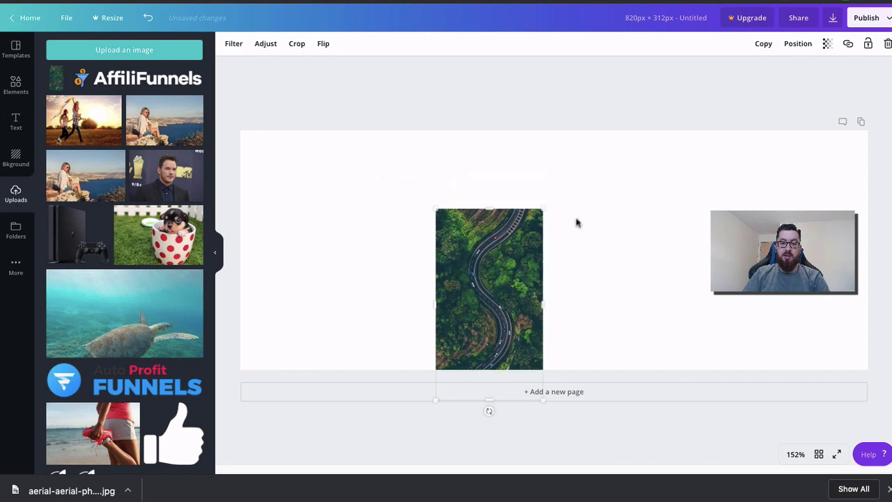
{"action": "left_click_drag", "start_coordinate": [541, 209], "coordinate": [782, 30]}
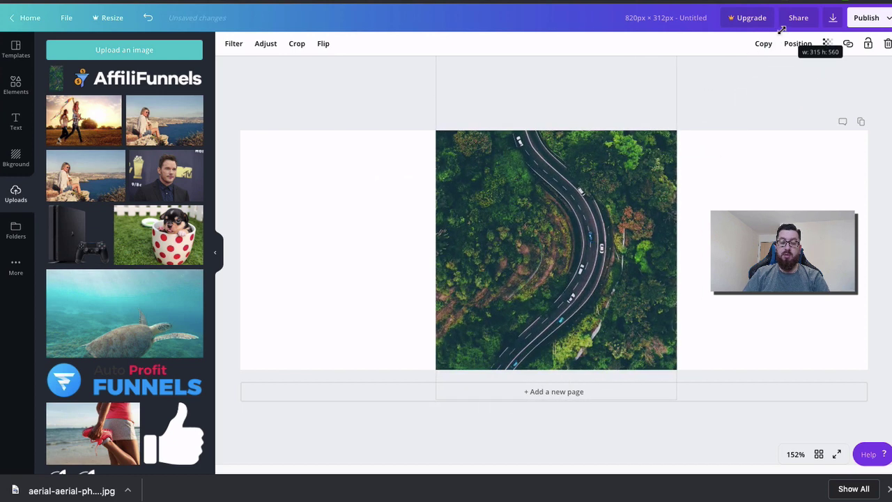
{"action": "left_click_drag", "start_coordinate": [556, 409], "coordinate": [379, 499]}
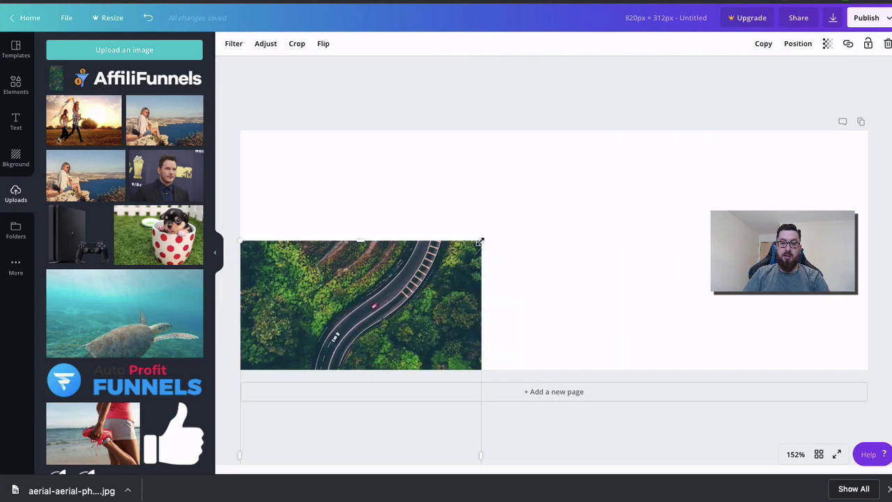
{"action": "left_click_drag", "start_coordinate": [480, 242], "coordinate": [554, 180]}
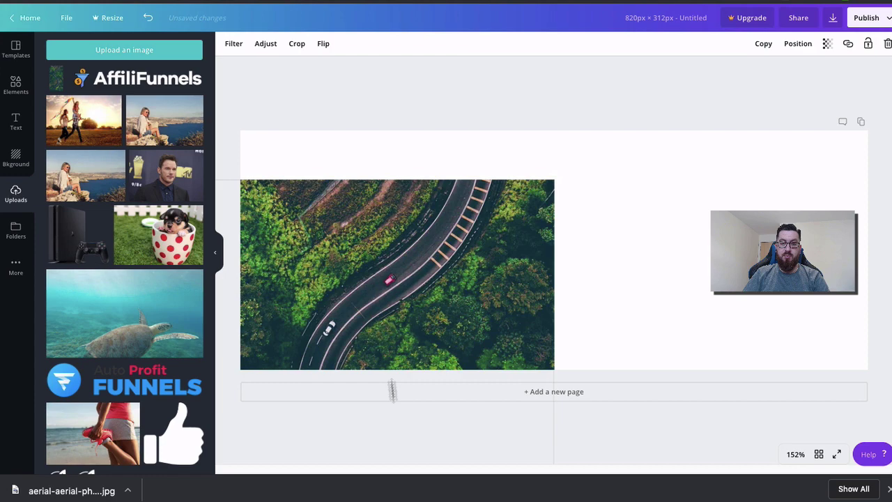
{"action": "left_click_drag", "start_coordinate": [398, 180], "coordinate": [394, 292]}
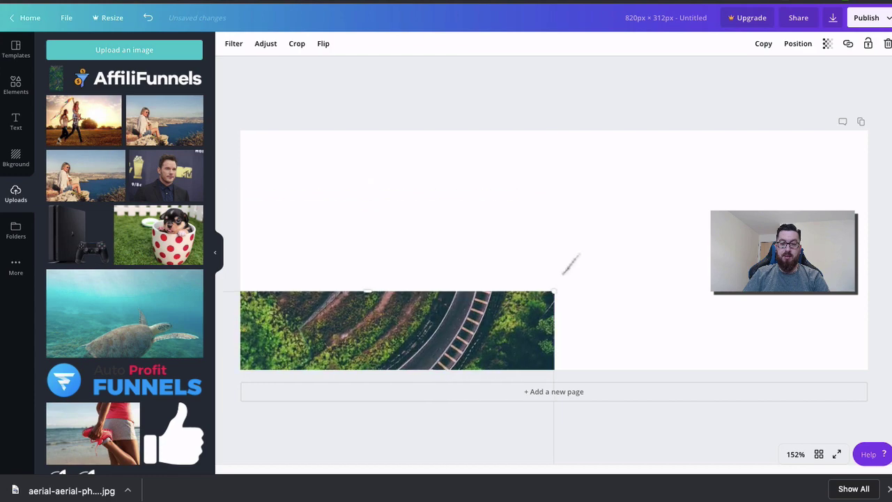
Enlarge and shift the photo until it covers the whole 820 × 312 page.
{"action": "left_click_drag", "start_coordinate": [570, 263], "coordinate": [725, 96]}
{"action": "left_click_drag", "start_coordinate": [605, 202], "coordinate": [601, 364]}
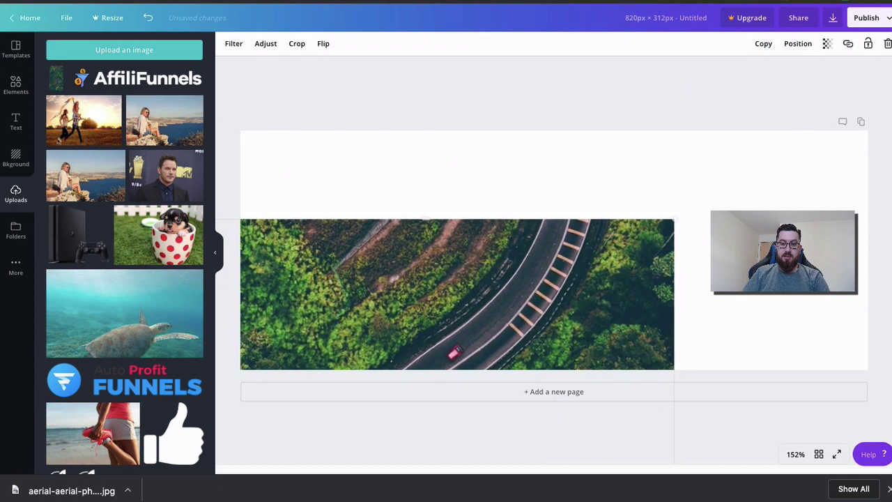
{"action": "left_click_drag", "start_coordinate": [714, 173], "coordinate": [853, 50]}
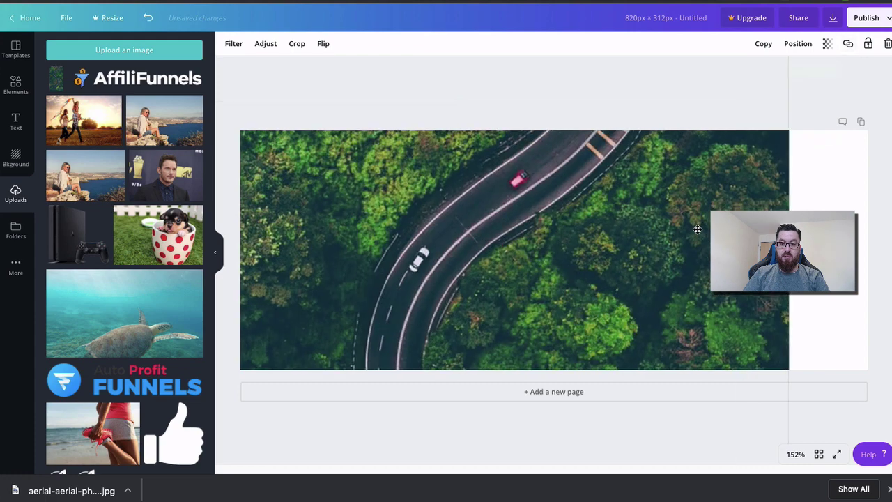
{"action": "left_click_drag", "start_coordinate": [695, 227], "coordinate": [632, 355]}
{"action": "left_click_drag", "start_coordinate": [662, 221], "coordinate": [641, 279]}
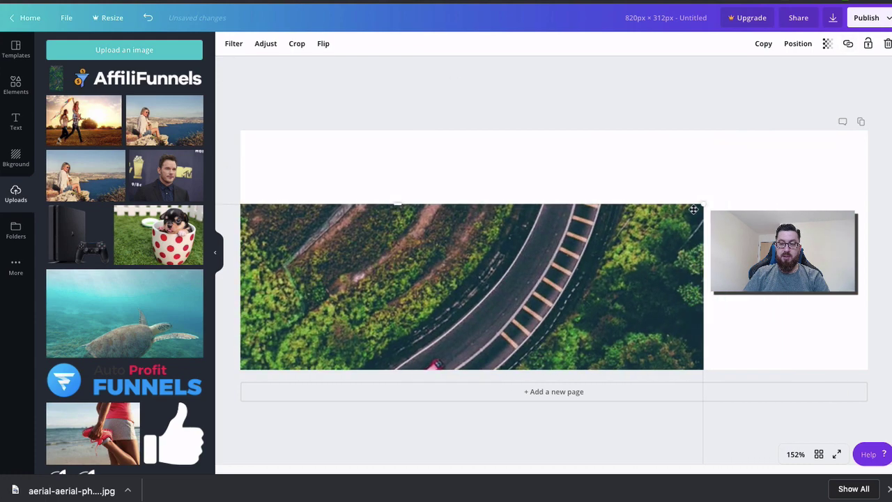
{"action": "left_click_drag", "start_coordinate": [704, 202], "coordinate": [826, 90]}
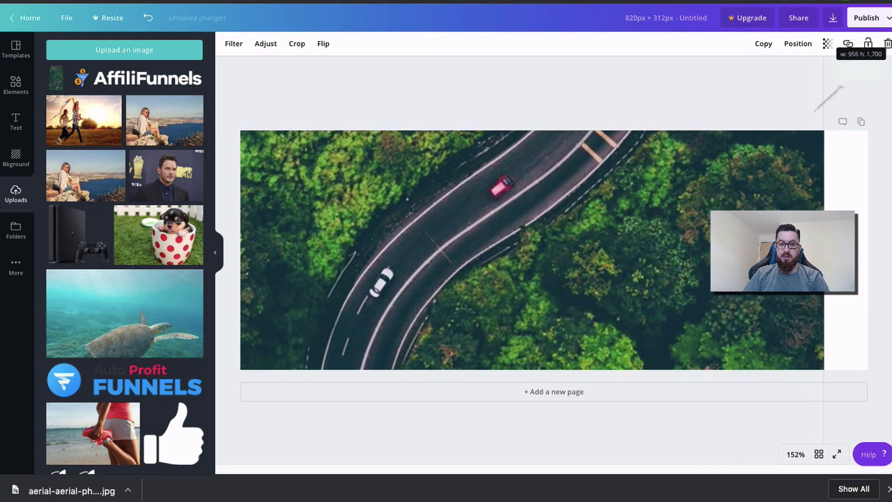
{"action": "left_click_drag", "start_coordinate": [502, 185], "coordinate": [556, 218]}
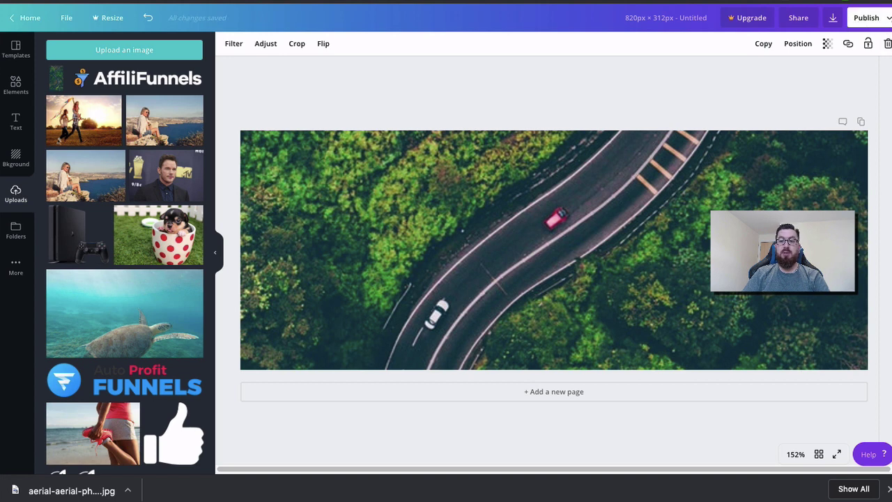
Open the cover's download settings and review the file types, keeping PNG.
{"action": "left_click", "coordinate": [890, 20]}
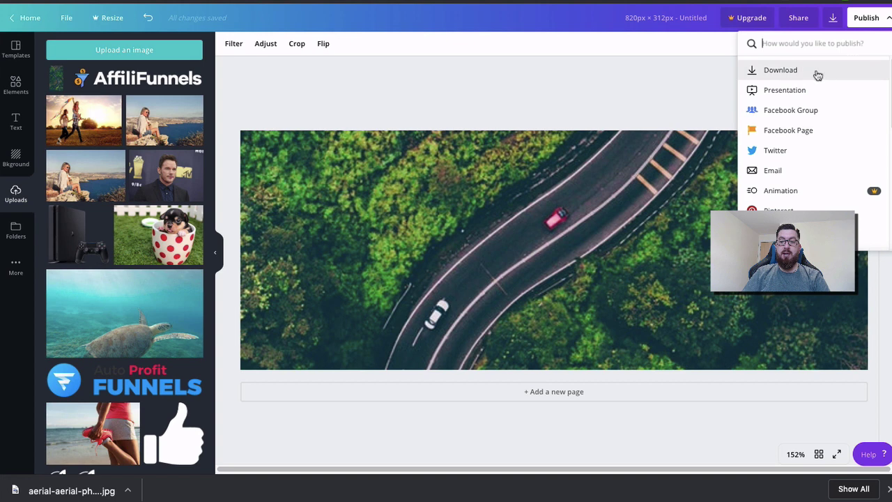
{"action": "left_click", "coordinate": [818, 72]}
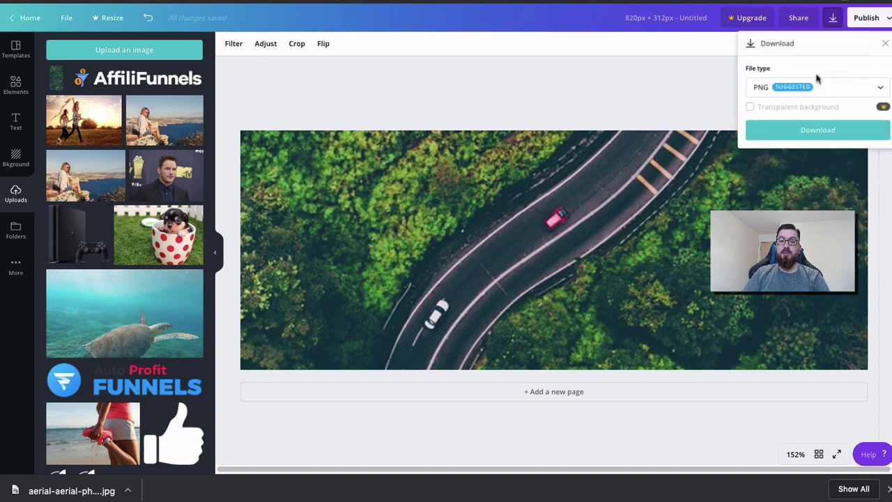
{"action": "left_click", "coordinate": [871, 89]}
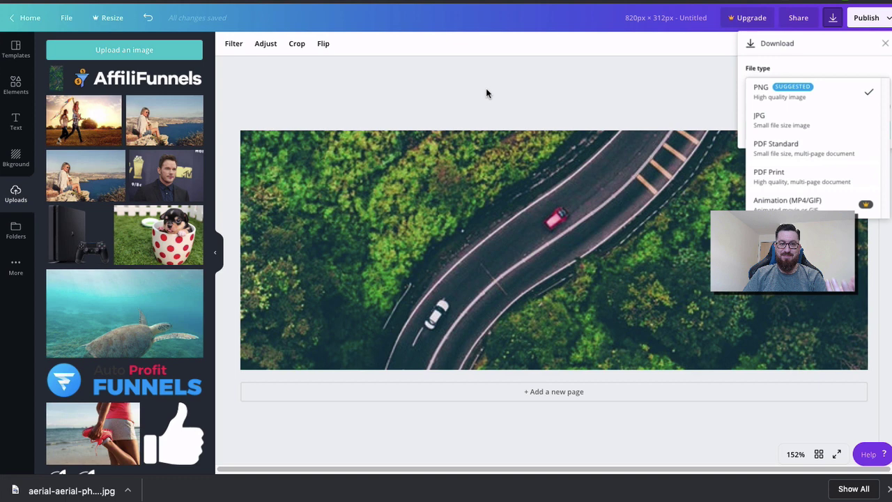
{"action": "left_click", "coordinate": [391, 112]}
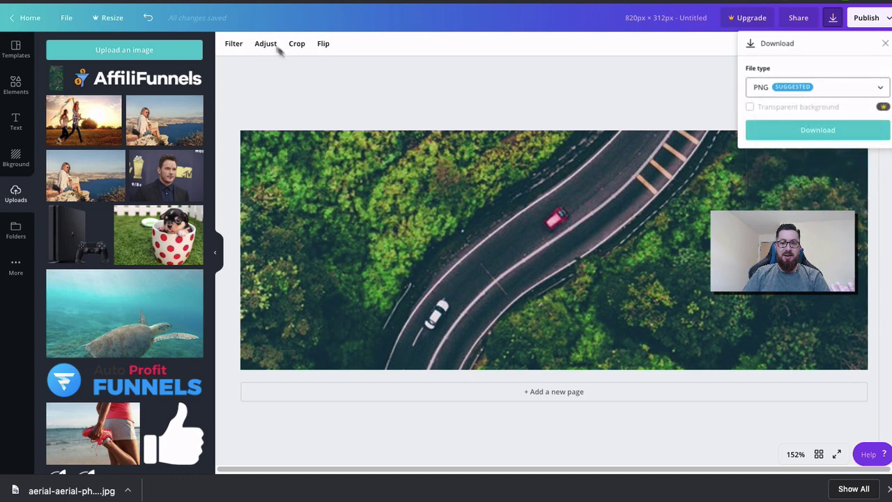
{"action": "left_click", "coordinate": [327, 93]}
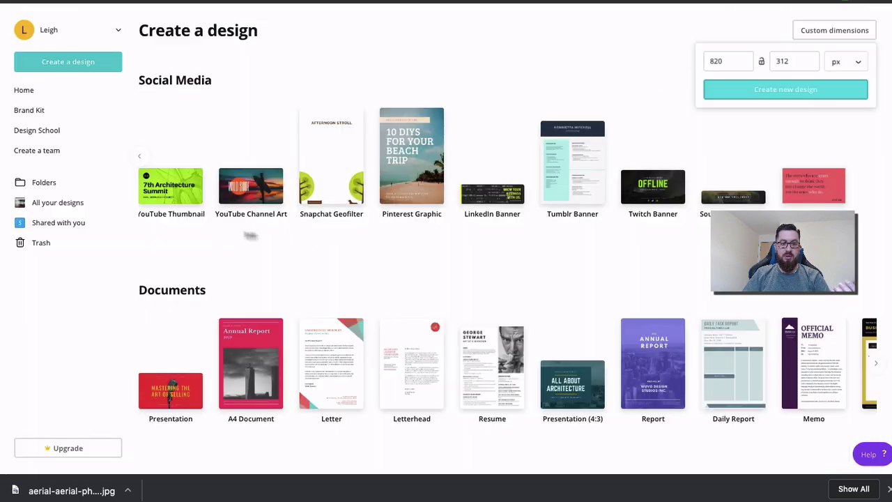
Start a new square Social Media design at 800 × 800 px.
{"action": "left_click", "coordinate": [655, 257]}
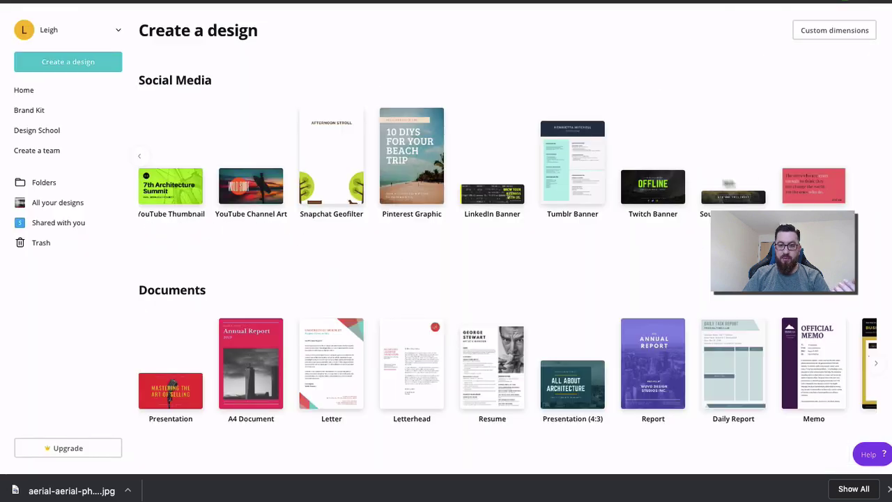
{"action": "left_click", "coordinate": [141, 157]}
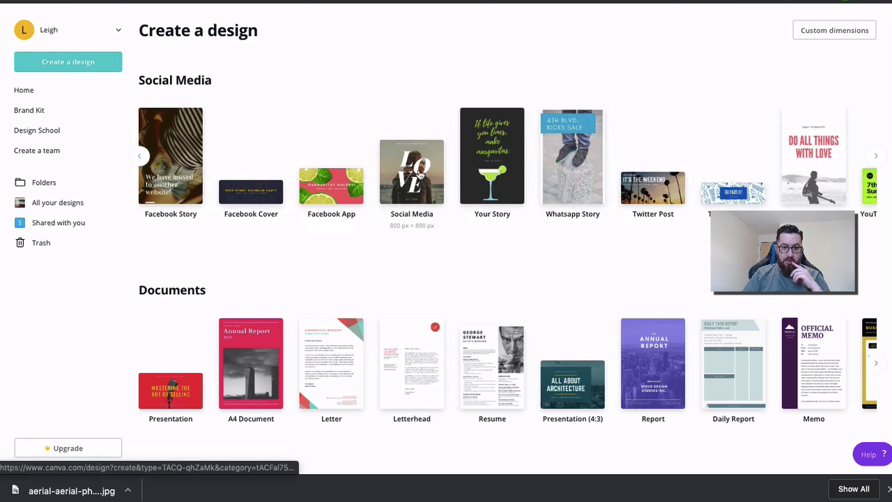
{"action": "left_click", "coordinate": [421, 172]}
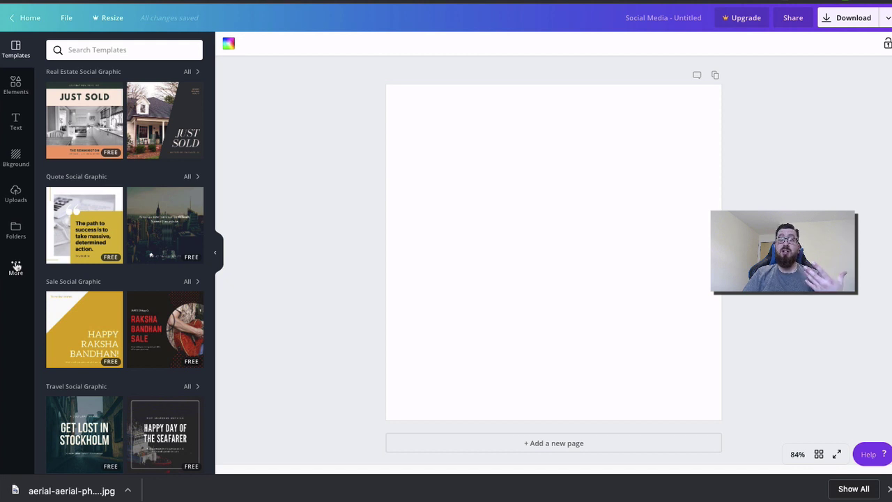
Drag the uploaded aerial road photo onto the blank square page.
{"action": "left_click", "coordinate": [13, 199]}
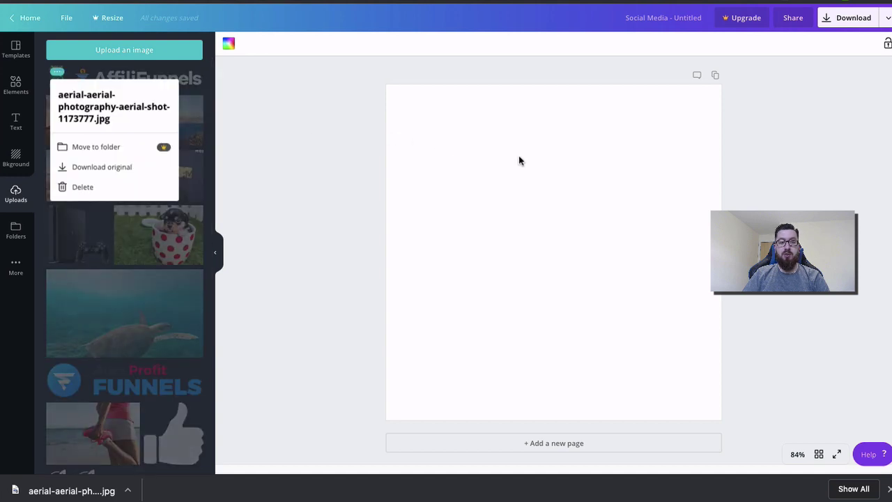
{"action": "left_click", "coordinate": [240, 113]}
{"action": "left_click_drag", "start_coordinate": [56, 79], "coordinate": [486, 188]}
{"action": "left_click_drag", "start_coordinate": [524, 218], "coordinate": [375, 111]}
Enlarge and reposition the photo to cover the square page, framing the road.
{"action": "left_click_drag", "start_coordinate": [465, 324], "coordinate": [649, 420]}
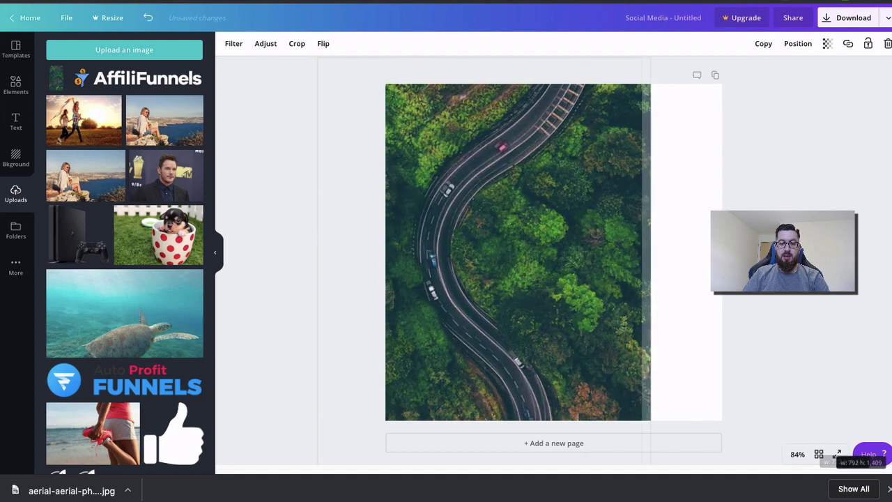
{"action": "left_click_drag", "start_coordinate": [476, 261], "coordinate": [408, 89]}
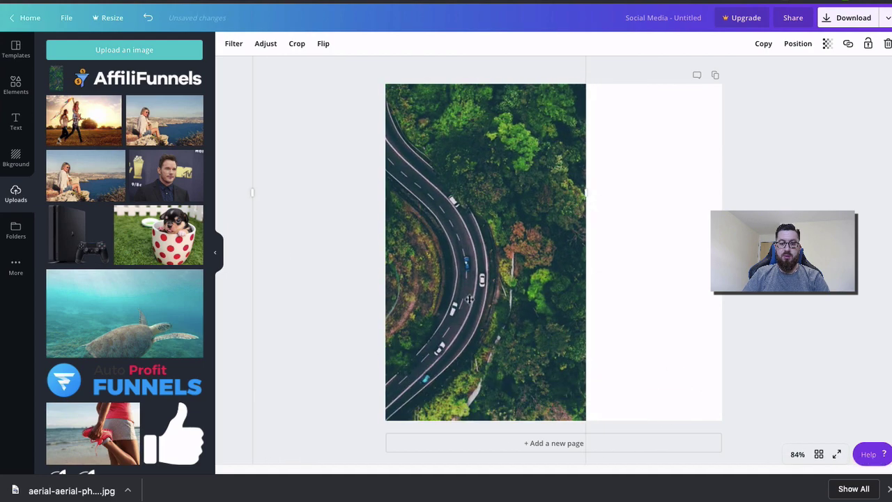
{"action": "left_click_drag", "start_coordinate": [551, 230], "coordinate": [549, 73]}
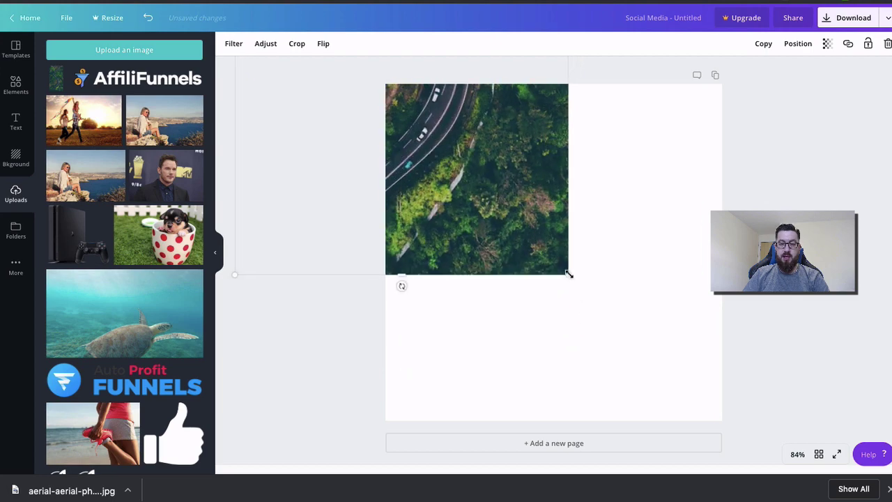
{"action": "left_click_drag", "start_coordinate": [569, 274], "coordinate": [781, 412]}
{"action": "left_click_drag", "start_coordinate": [649, 318], "coordinate": [772, 458]}
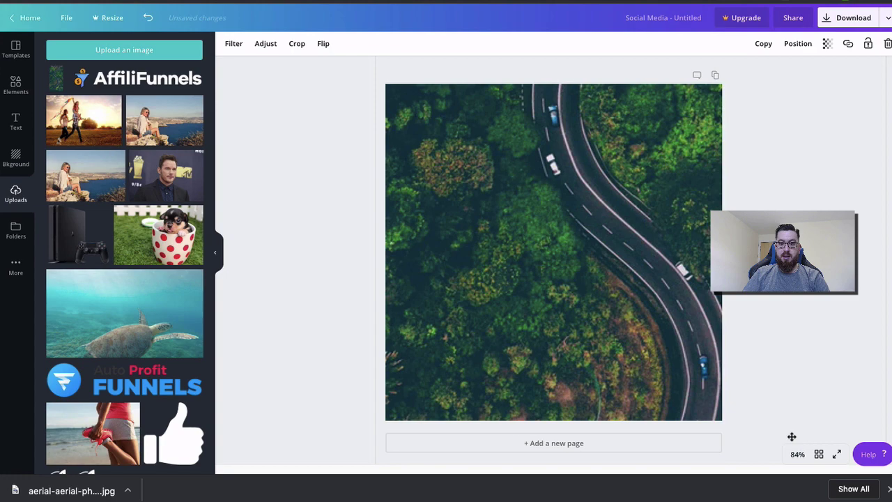
{"action": "left_click_drag", "start_coordinate": [792, 437], "coordinate": [771, 426]}
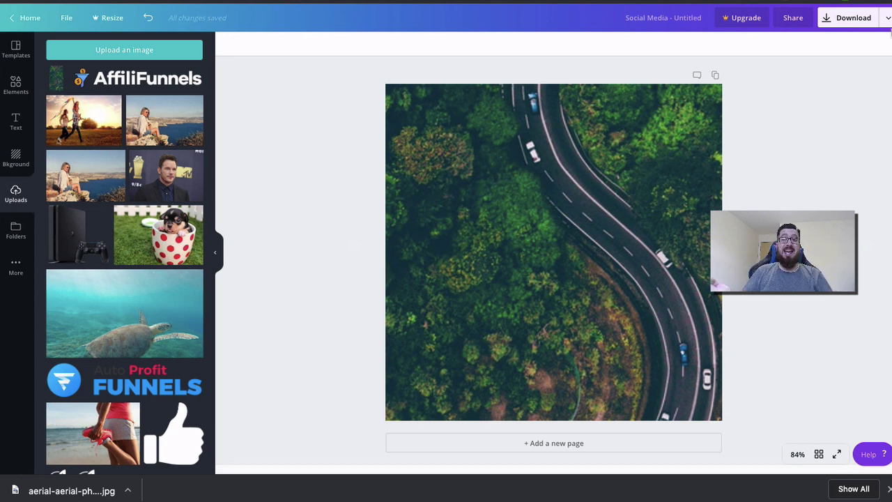
Show the text panel's heading, subheading and body text options beside the square design.
{"action": "left_click", "coordinate": [12, 123]}
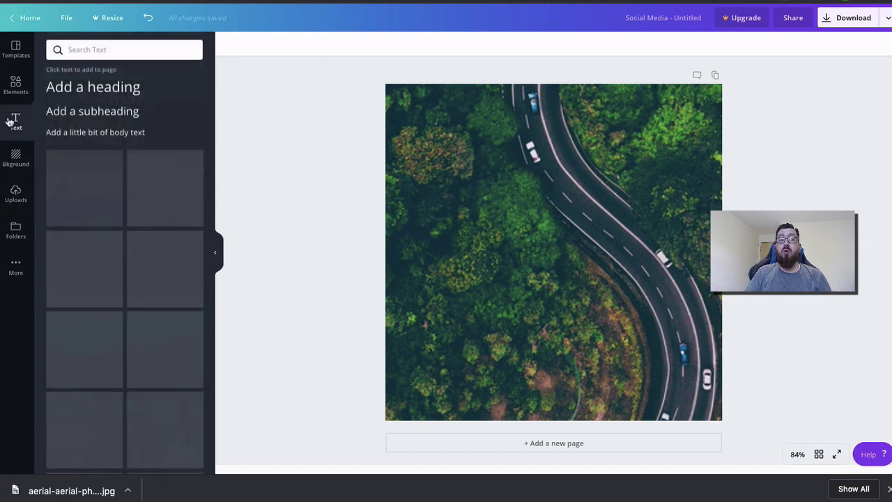